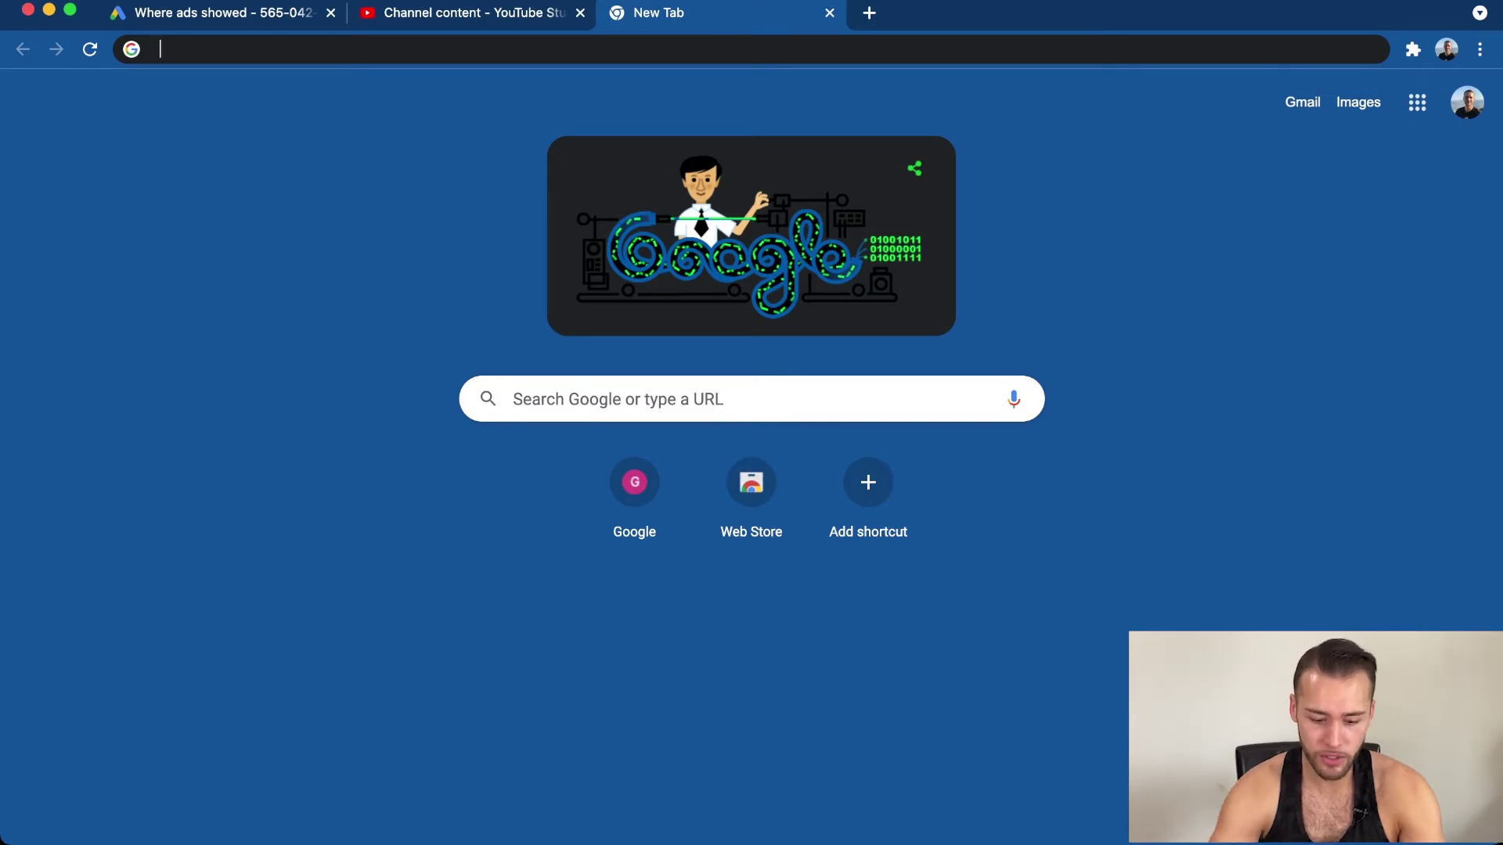
- Search Google for 'yoroi wallet extension' and add Yoroi to Chrome from its Web Store page
key(super+l)
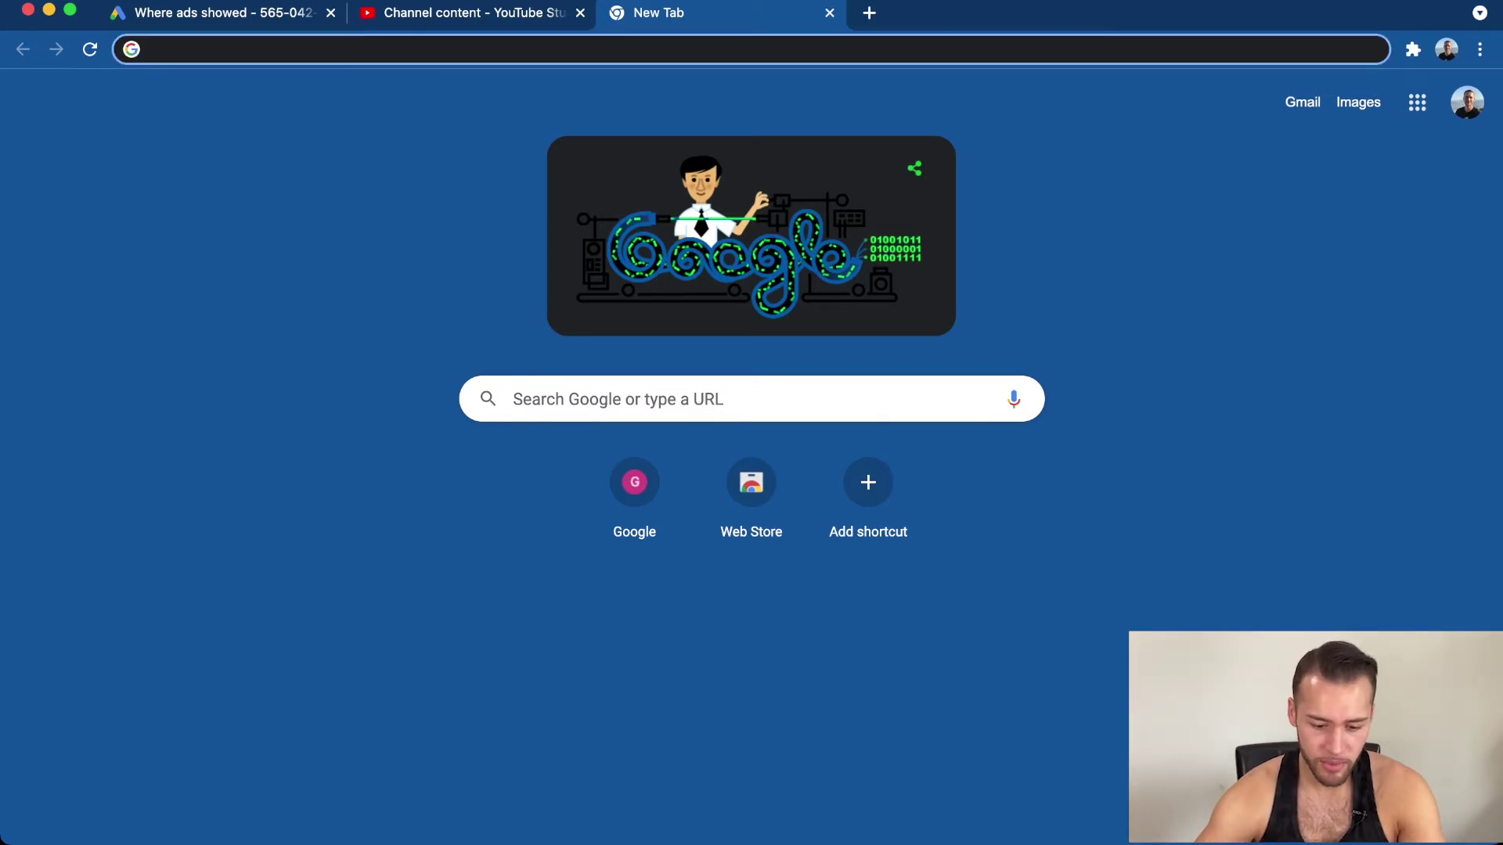
click(514, 400)
text(yoroi wallet)
text( ex)
key(Return)
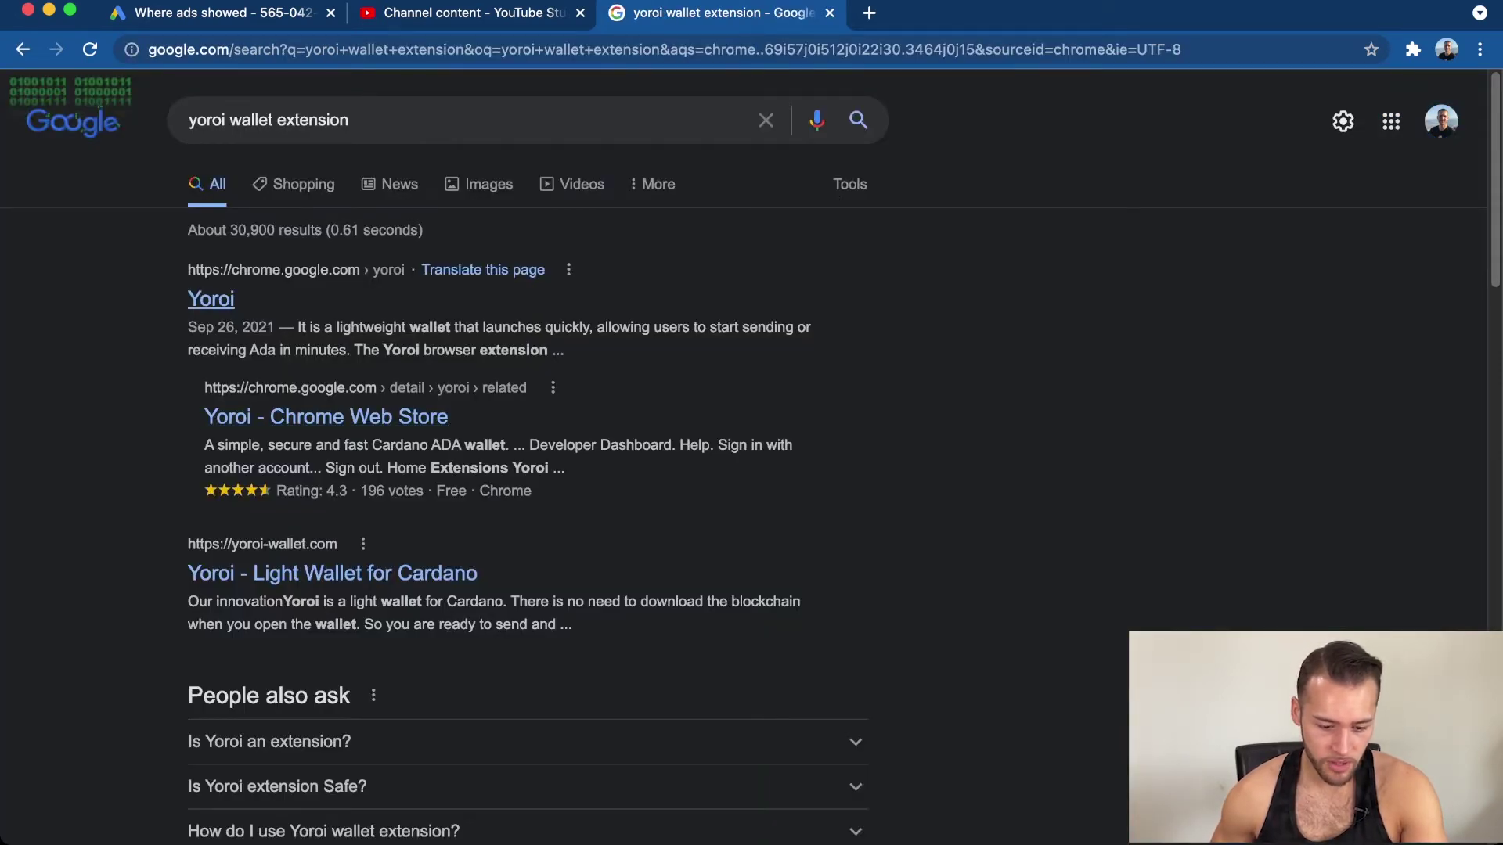
click(211, 299)
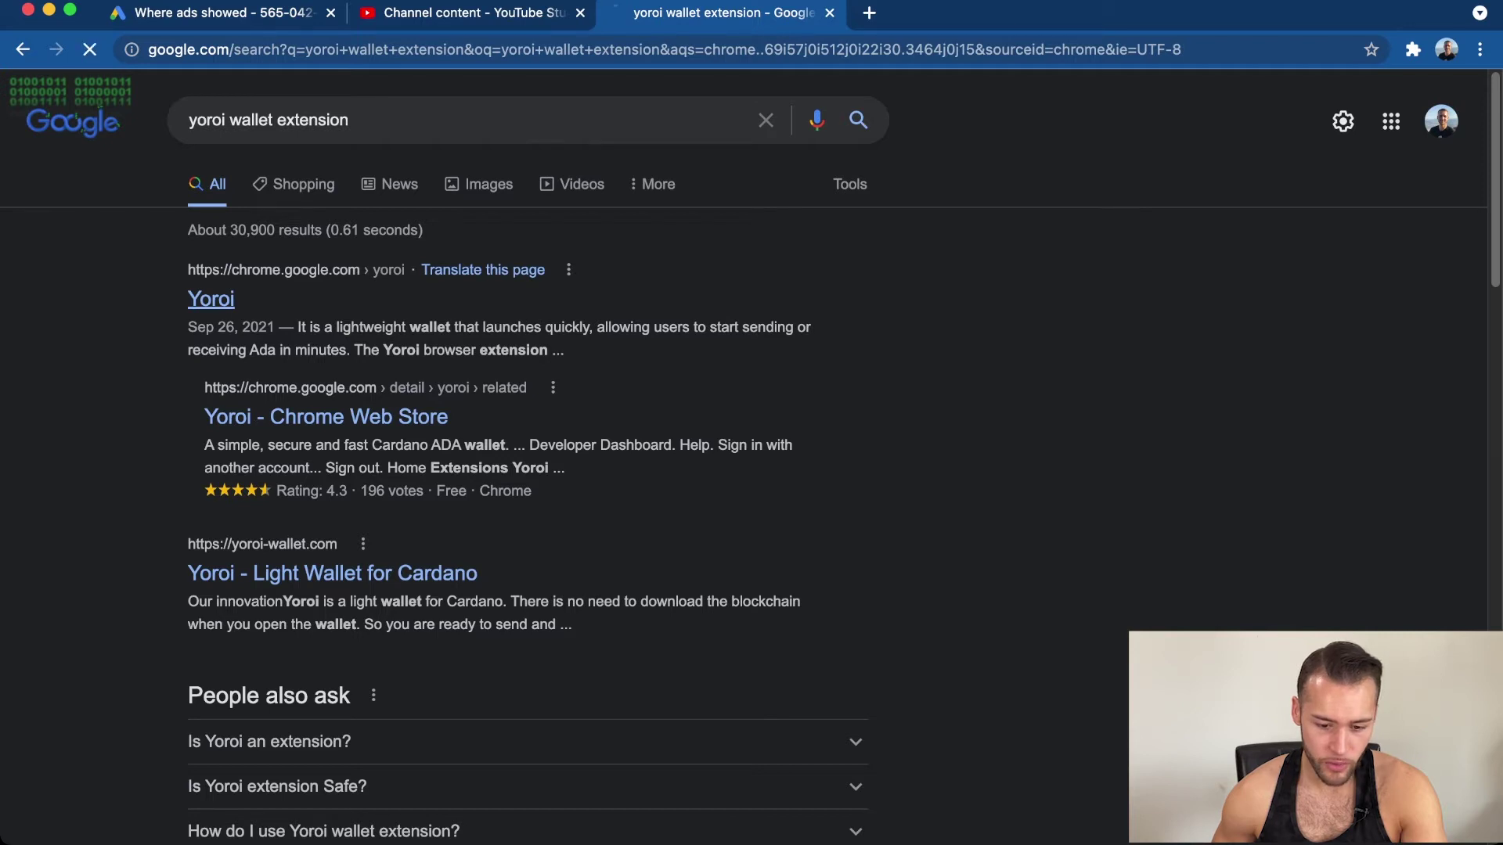
click(1186, 248)
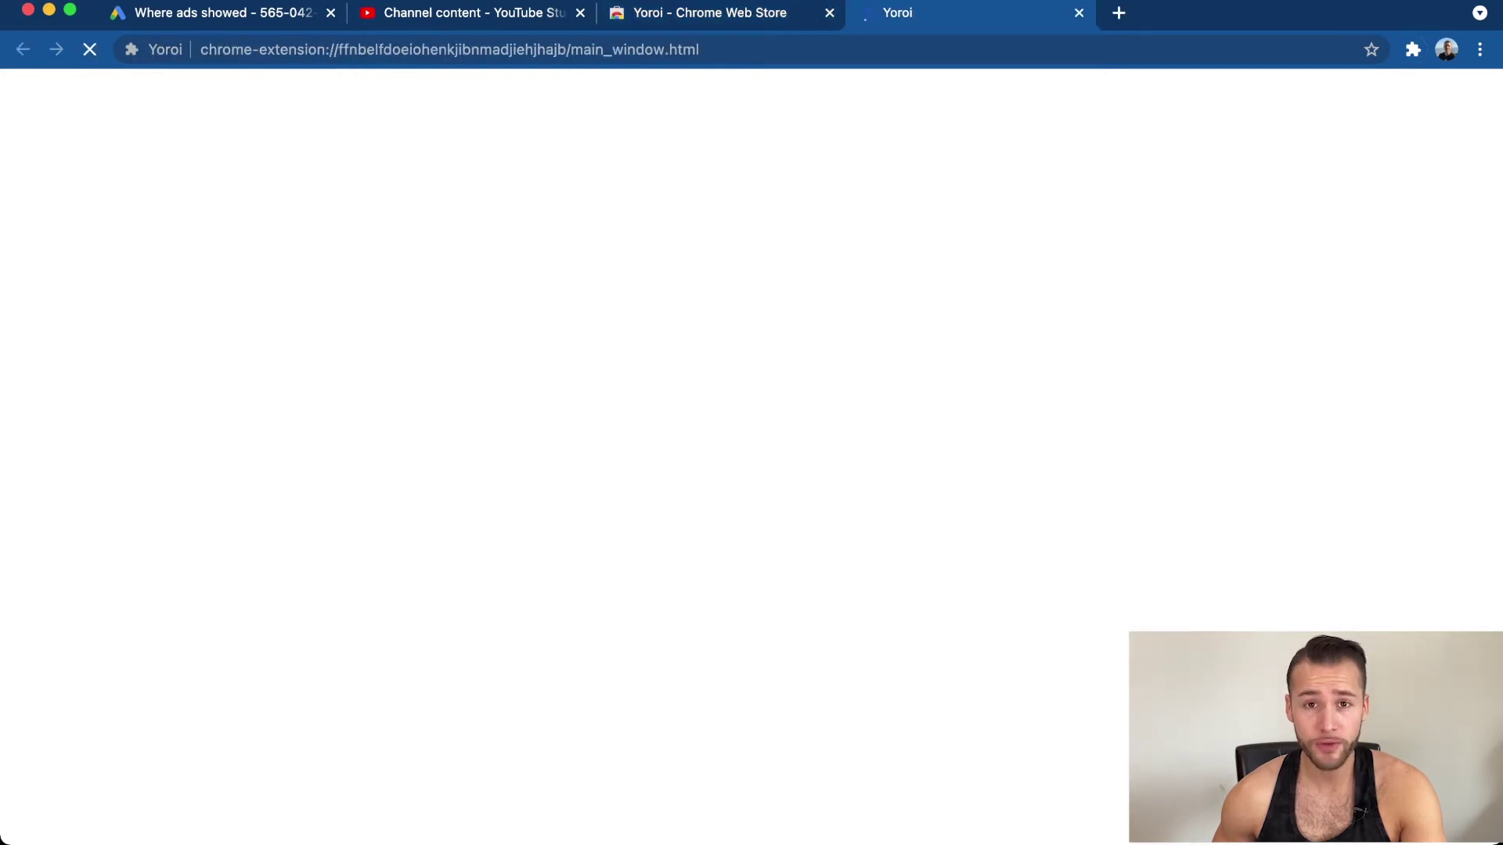
- Accept the language and Terms of Use, and allow Cardano payment URLs
click(740, 517)
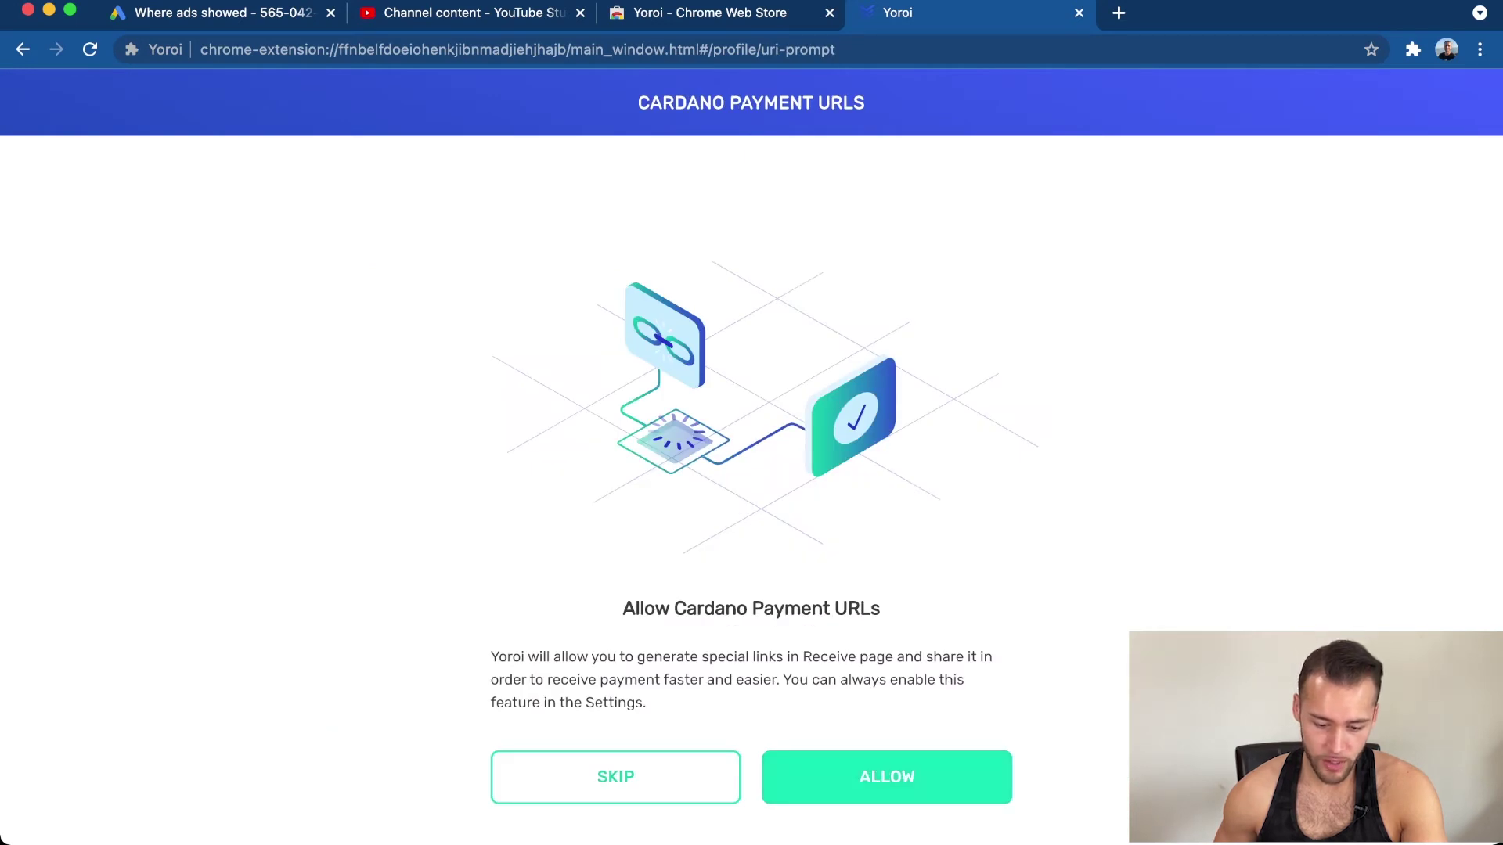
click(887, 778)
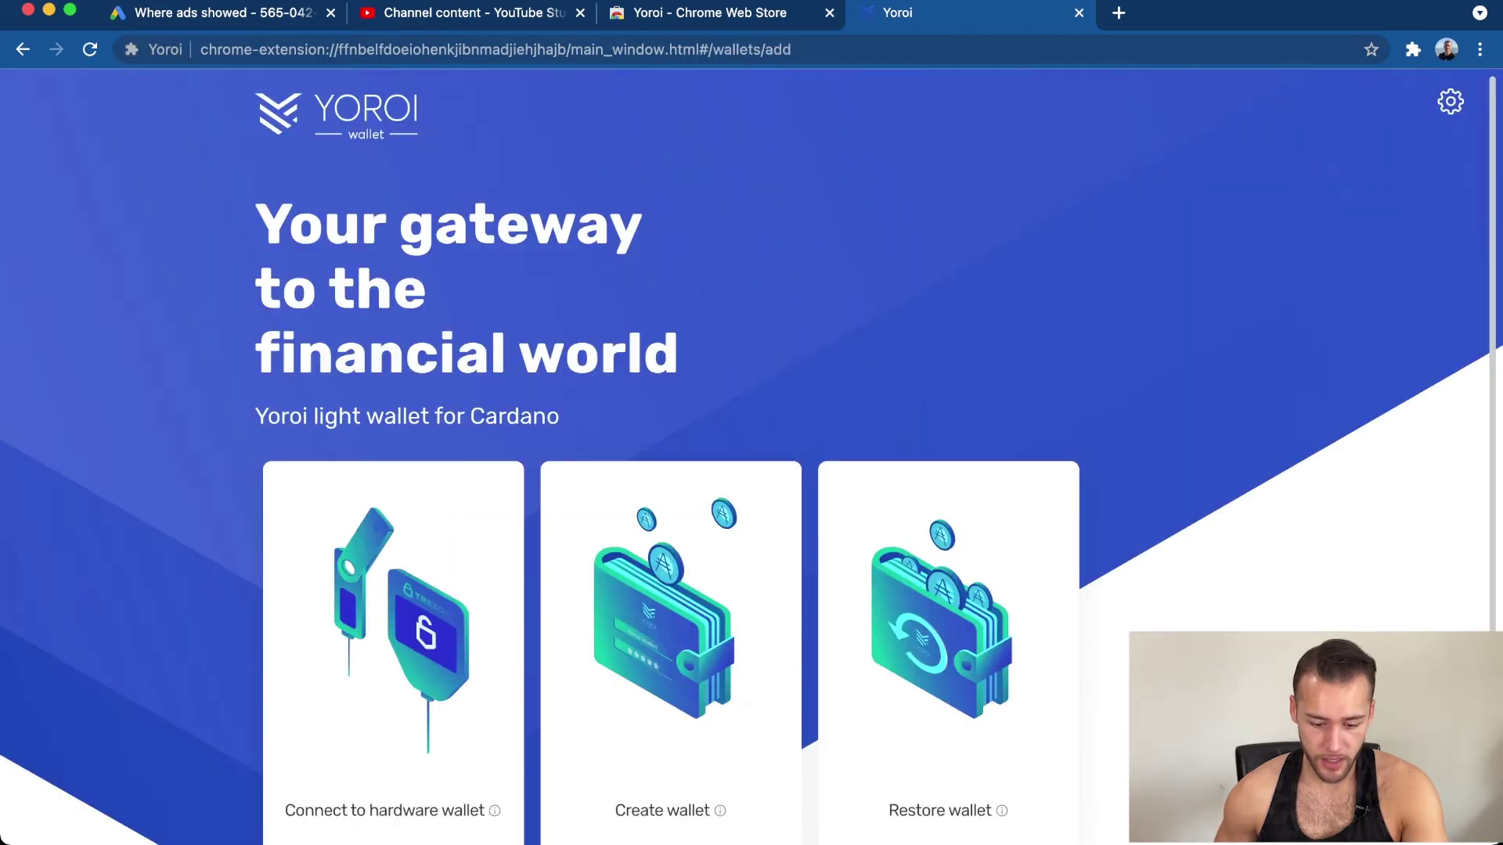
scroll(751, 469, down, 2)
scroll(751, 470, up, 2)
scroll(751, 469, down, 2)
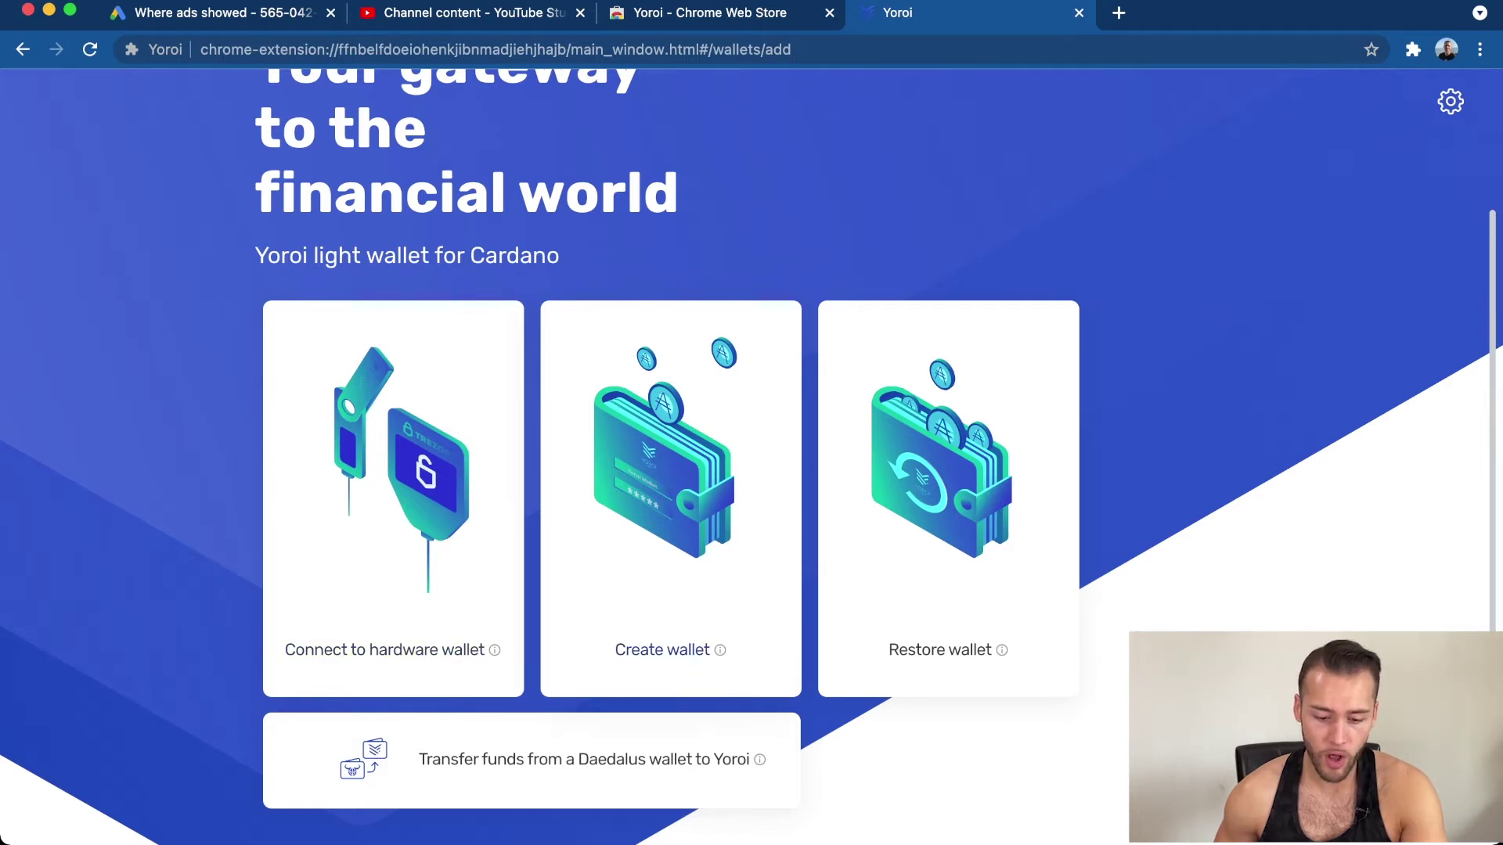
- Start a new wallet, picking the platform and the standard Create wallet option
click(671, 548)
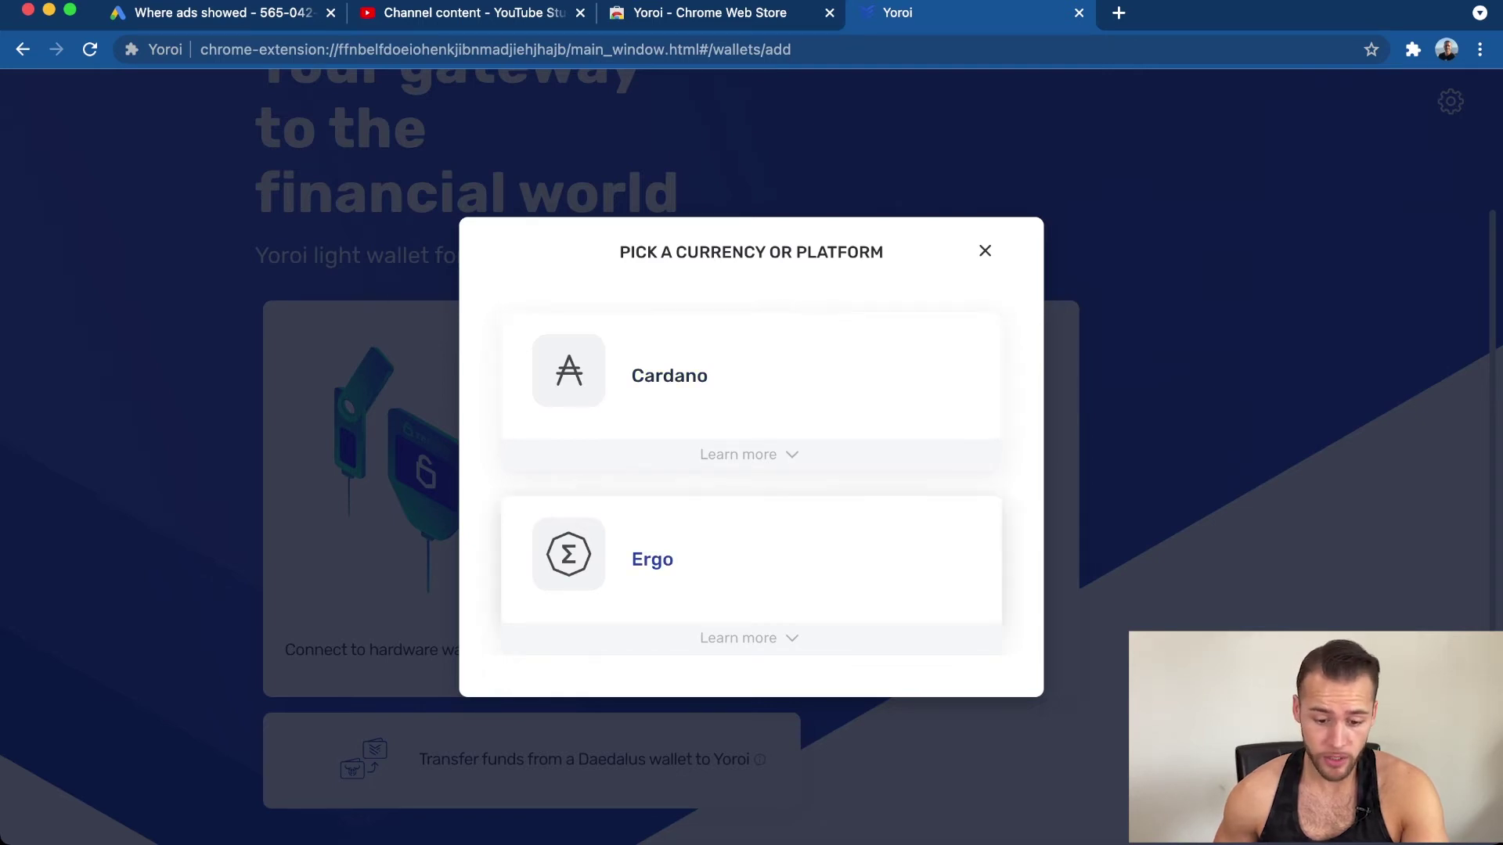
click(652, 559)
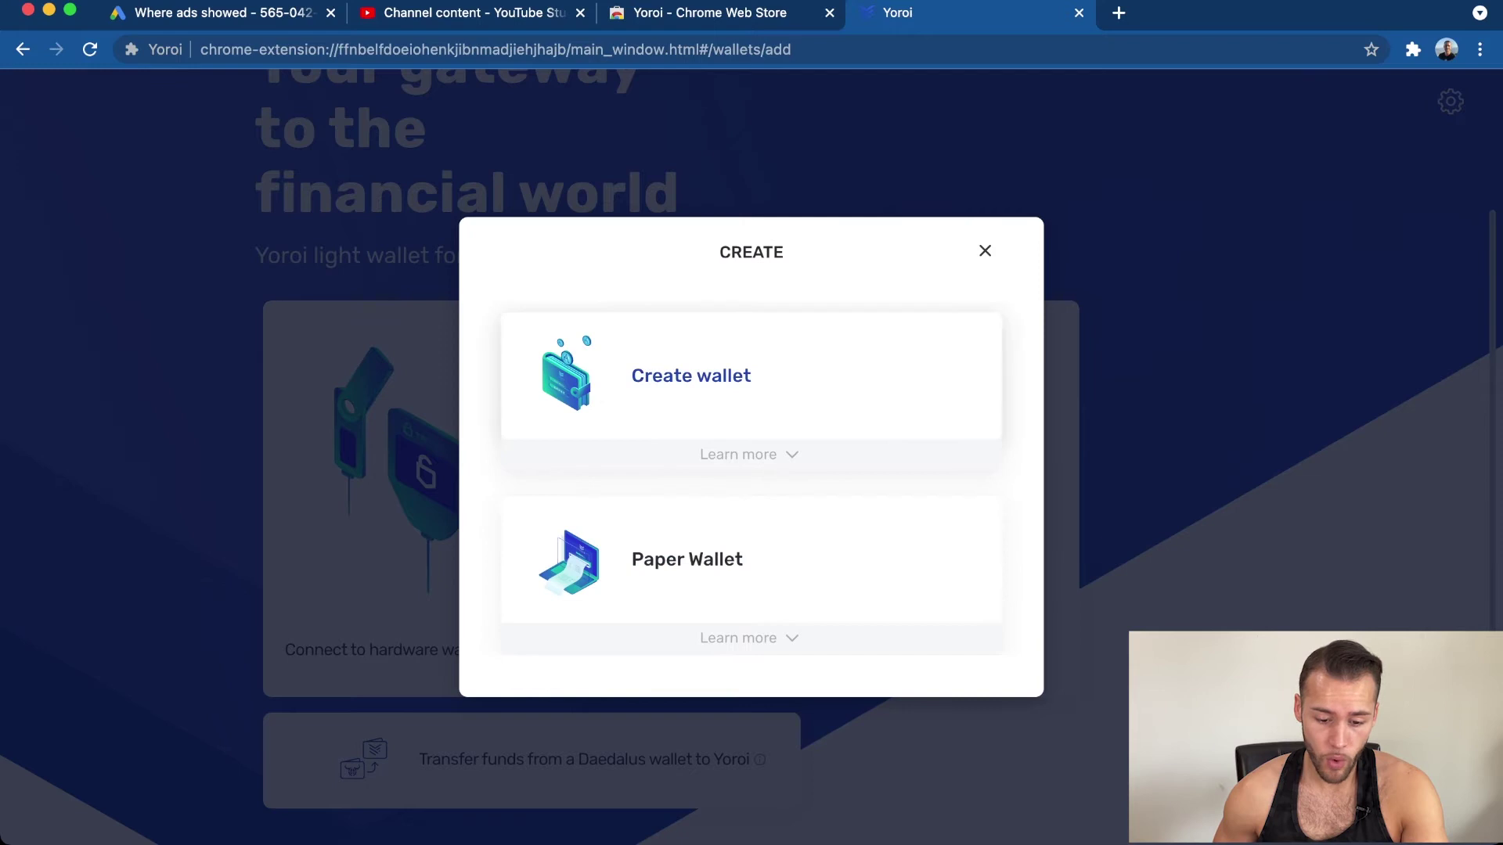
click(689, 375)
- Name the wallet 'Beast Bros NFT', enter the spending password twice, and create it
text(C)
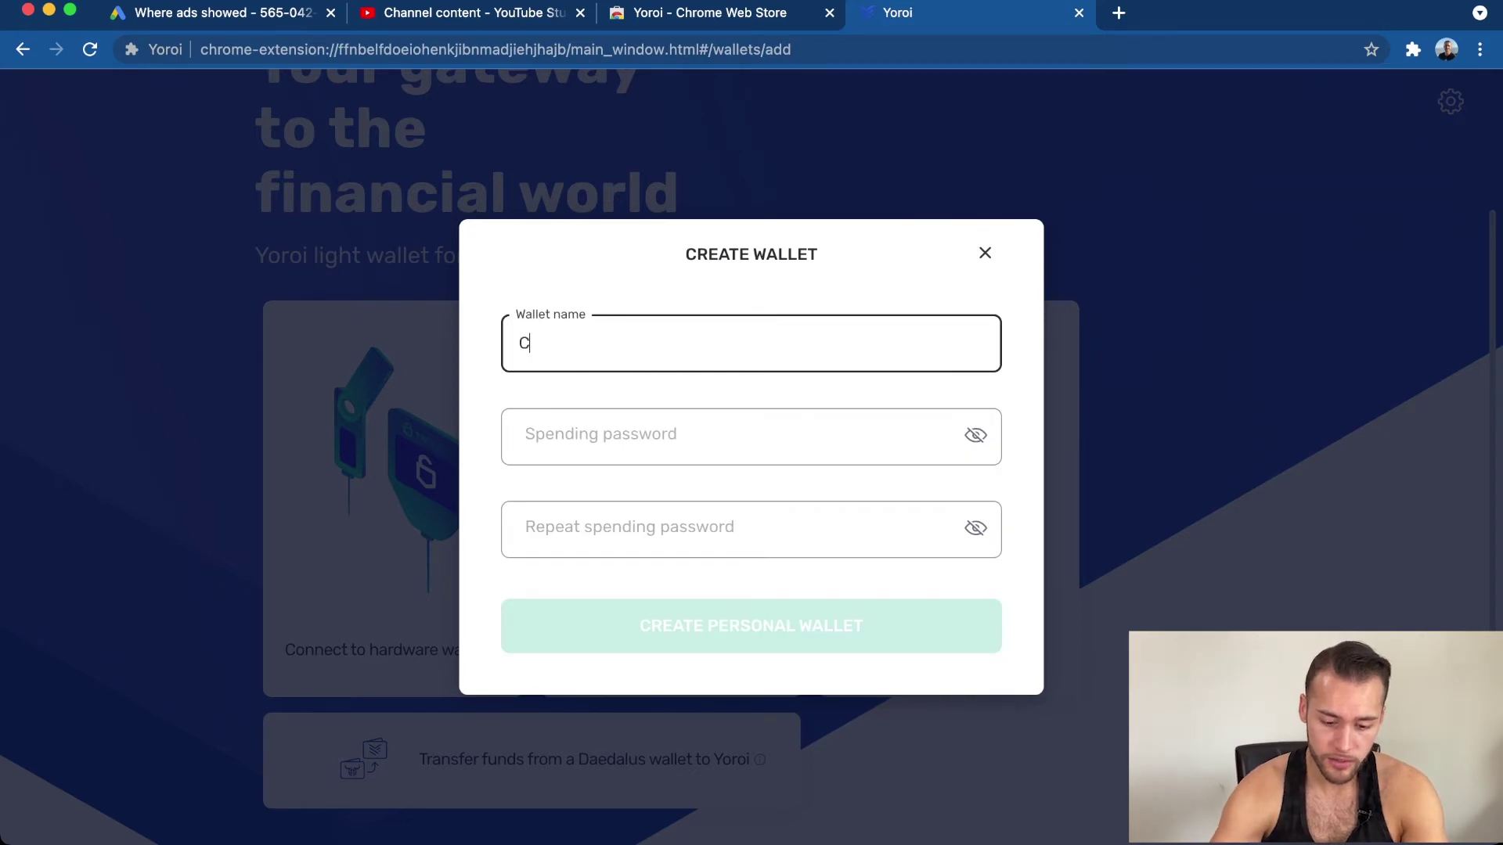
key(BackSpace)
text(Beast Bros NFT)
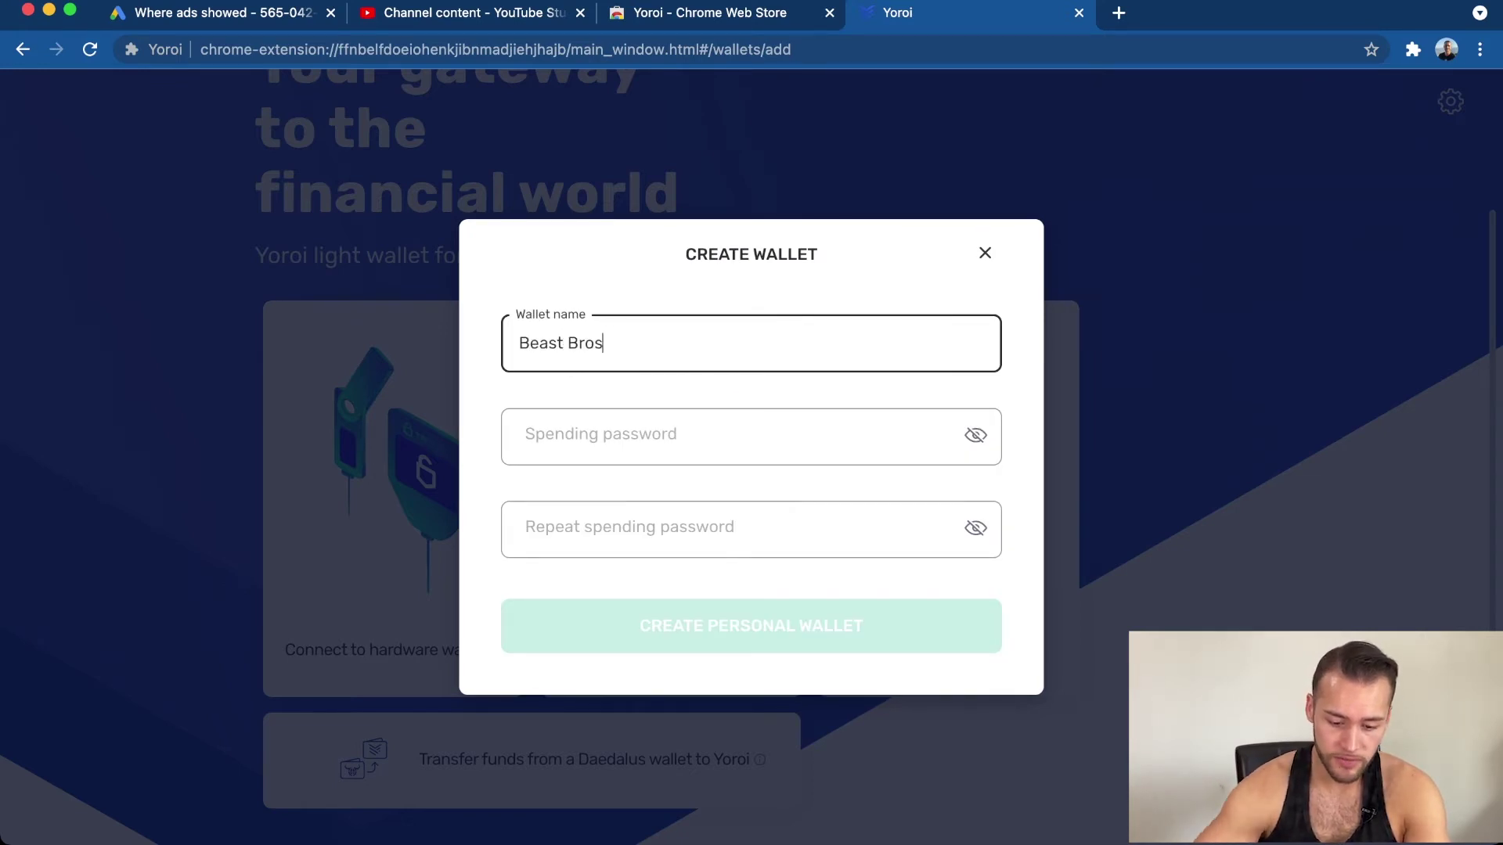
key(Tab)
key(ctrl+v)
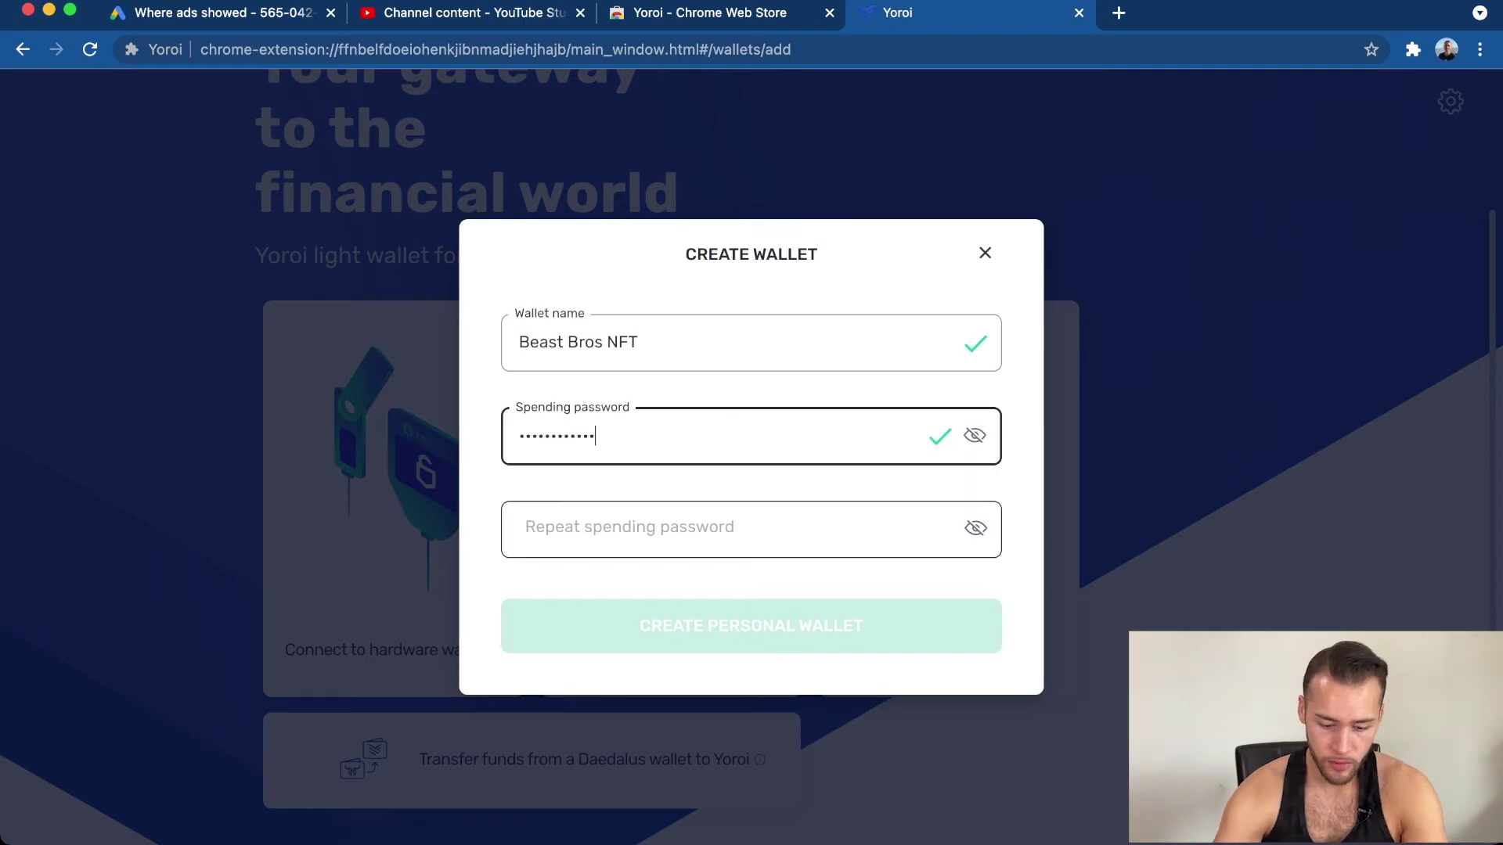
key(Tab)
key(ctrl+v)
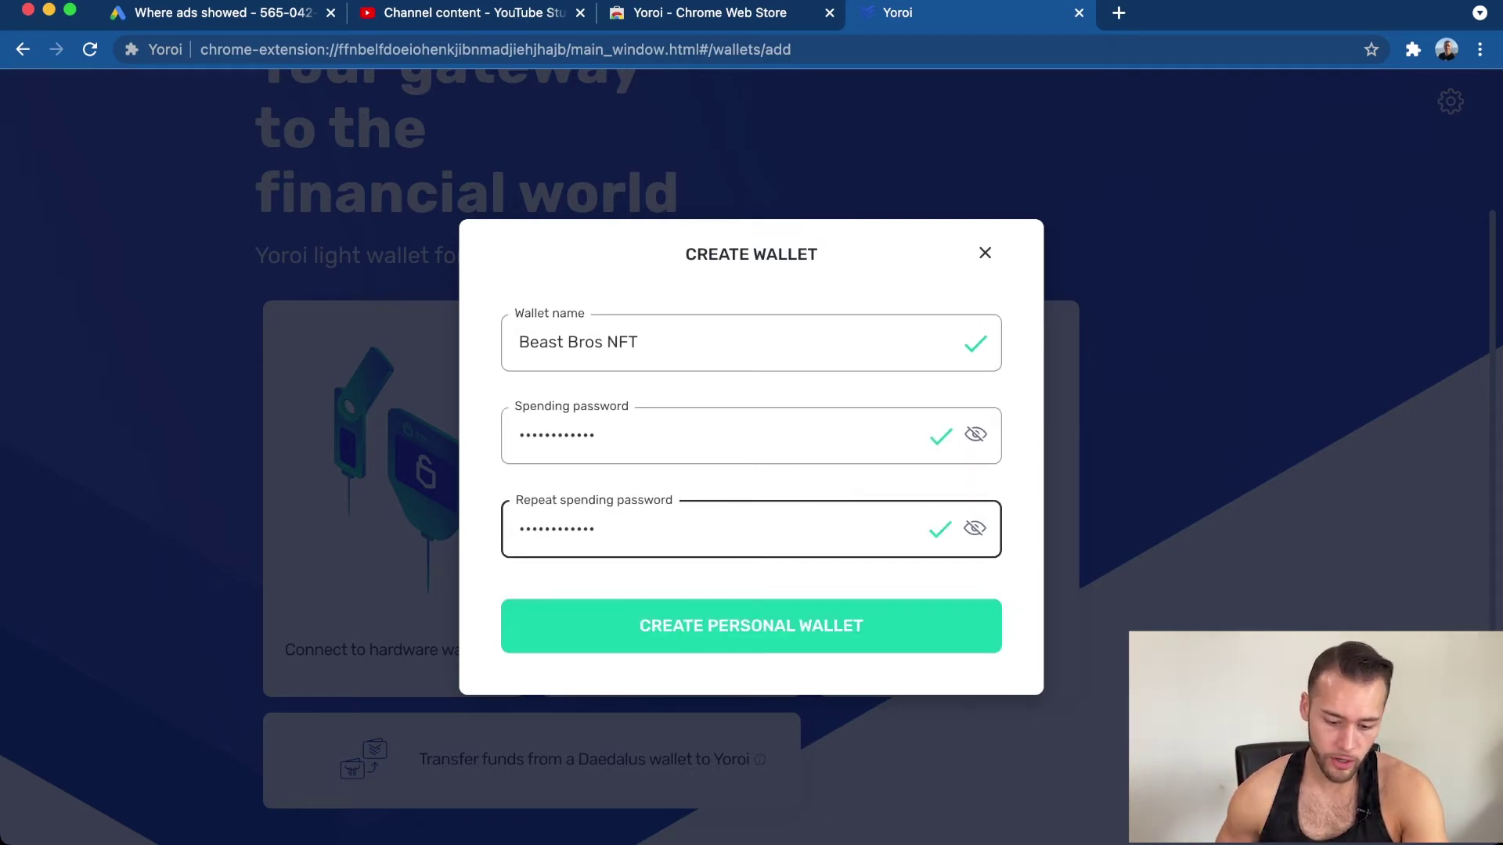
key(Return)
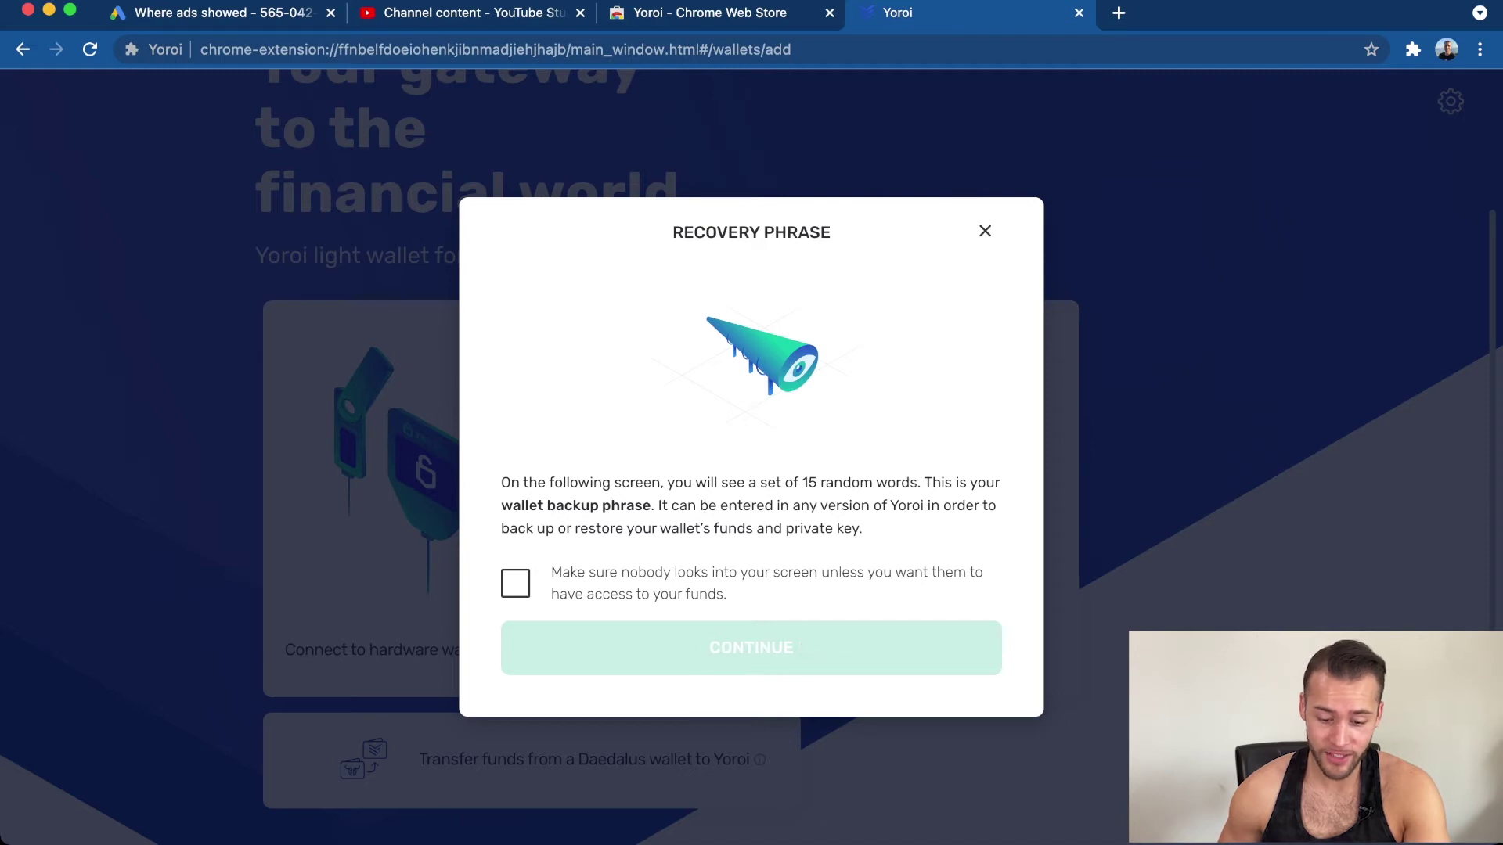
- Acknowledge the recovery phrase notice and confirm both backup and local-key acknowledgements
key(space)
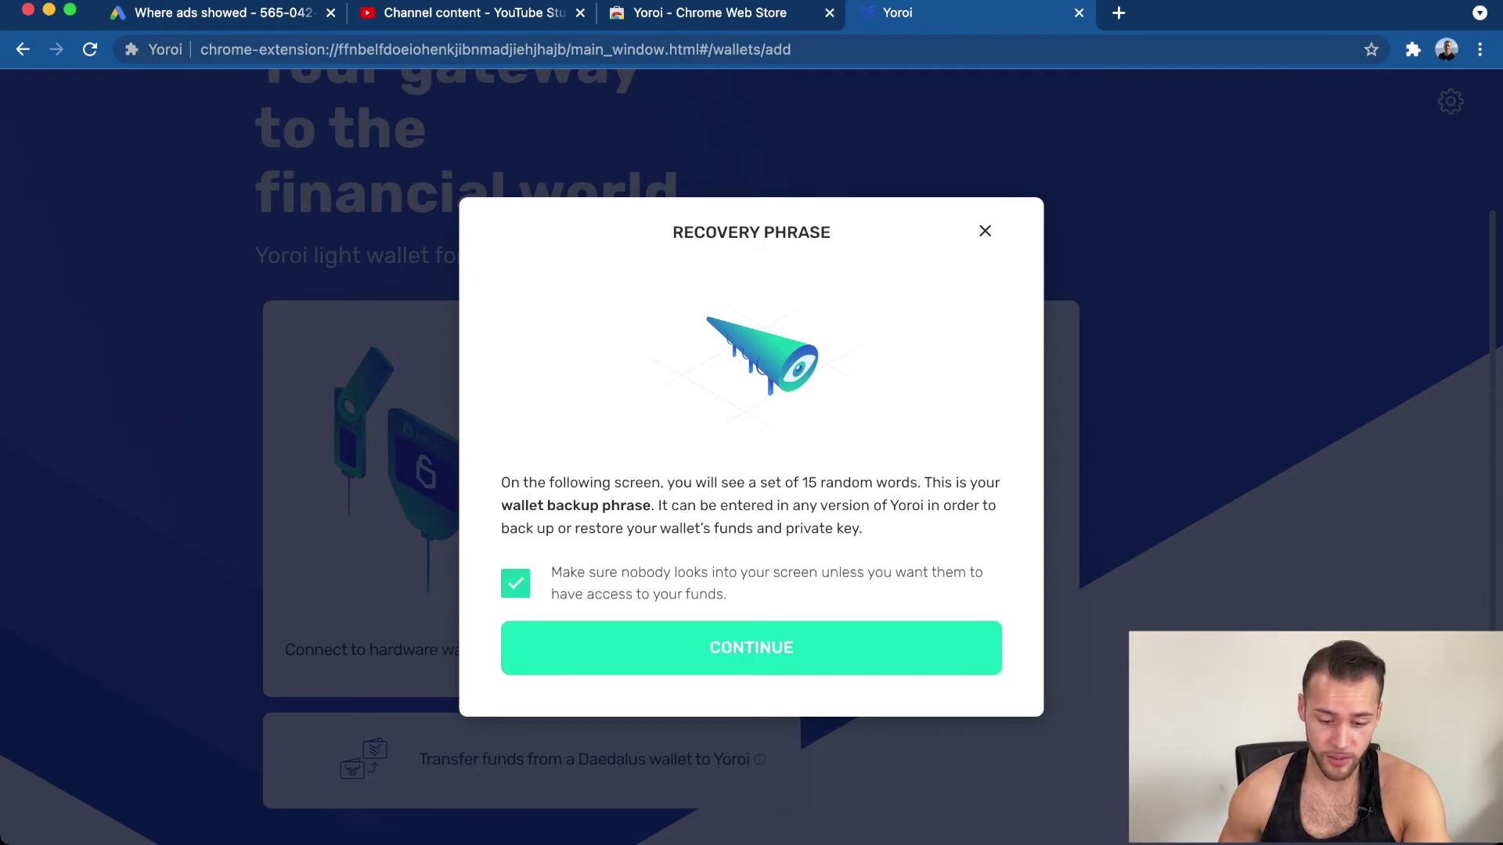
key(Return)
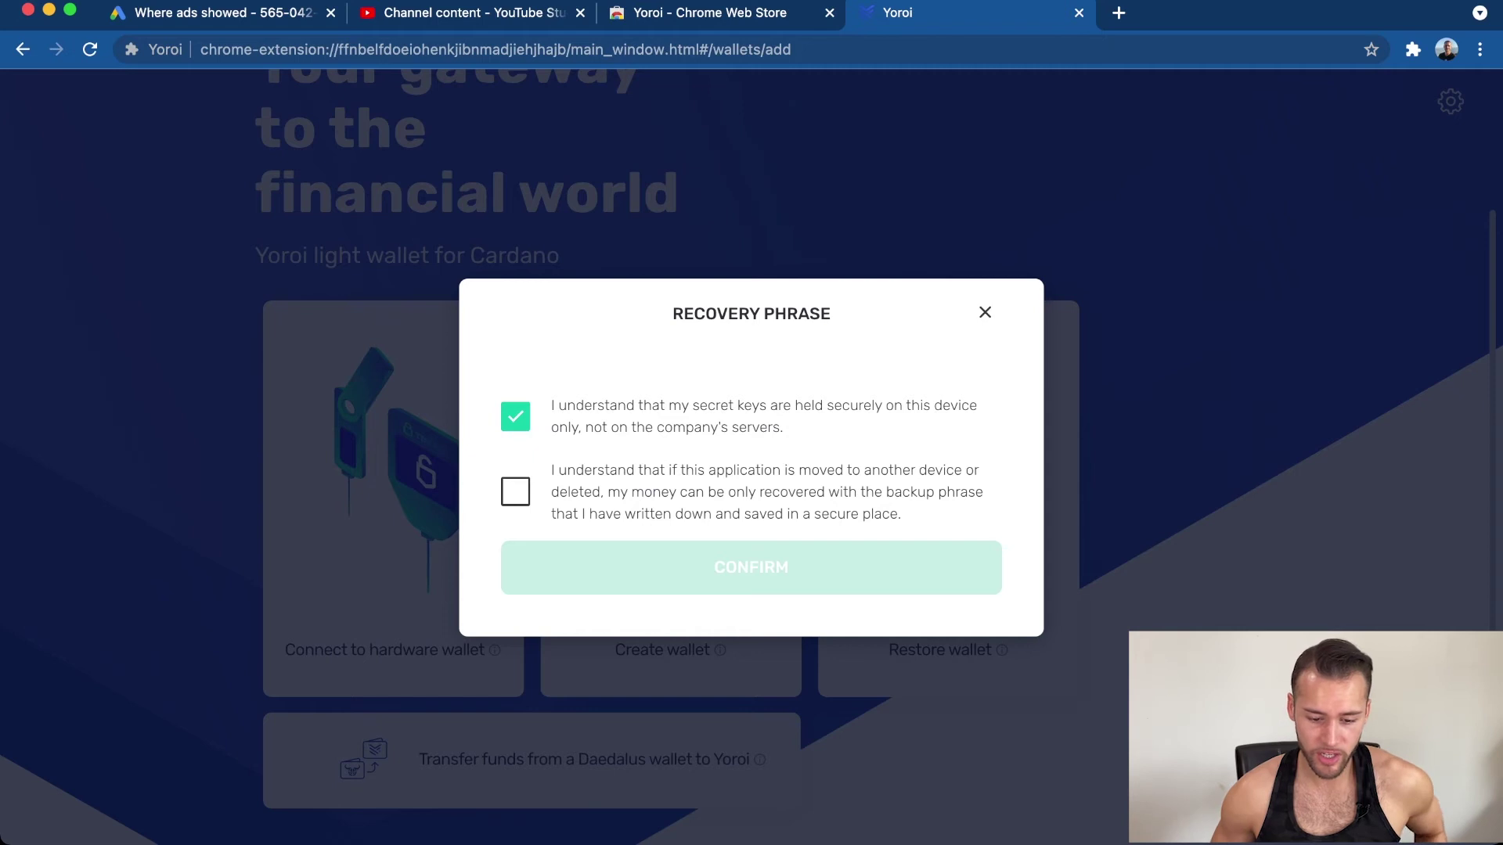
click(515, 491)
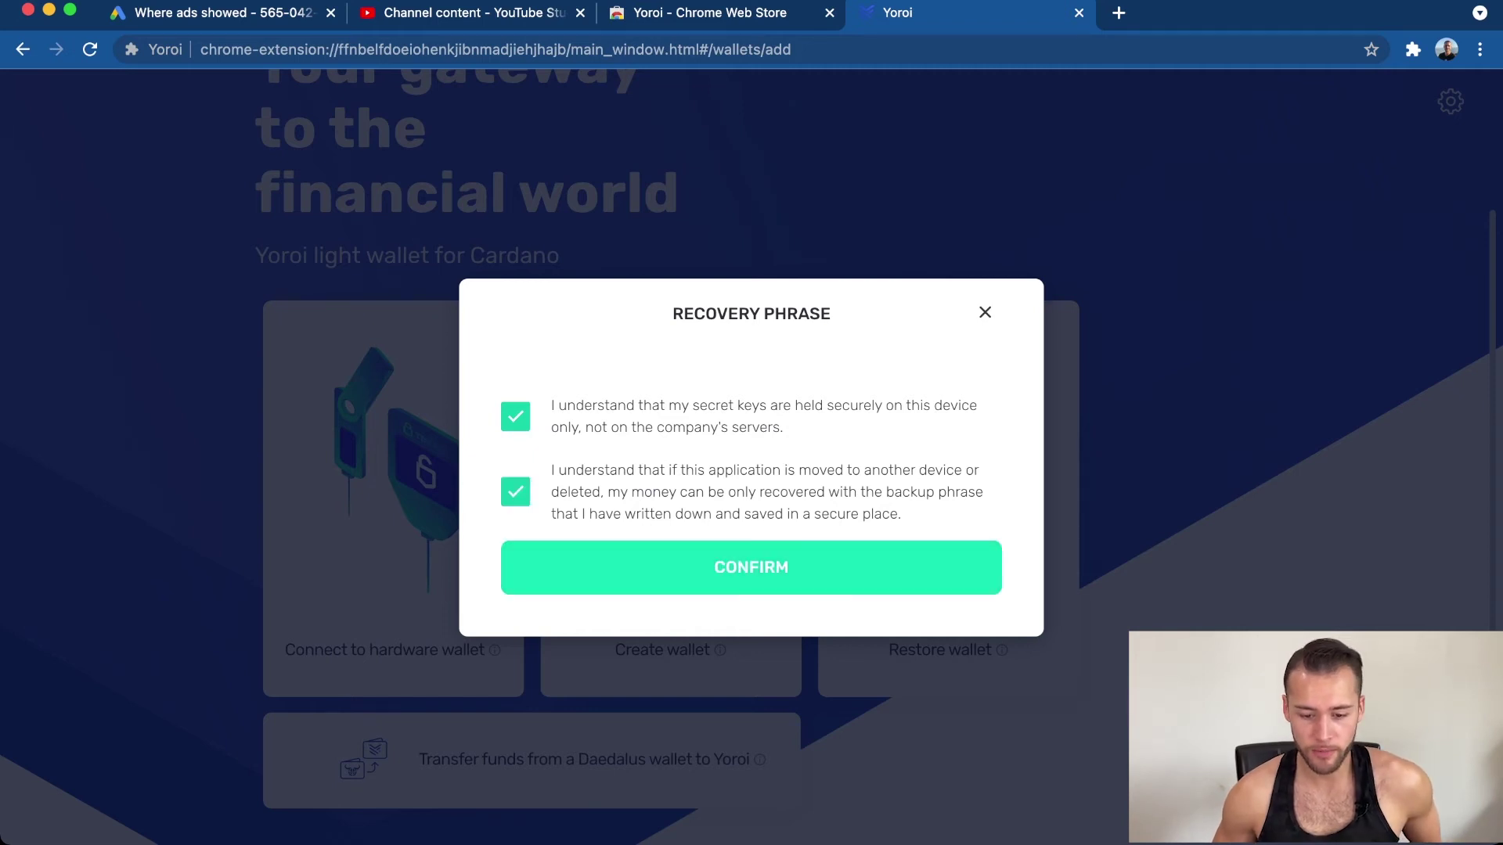
click(752, 567)
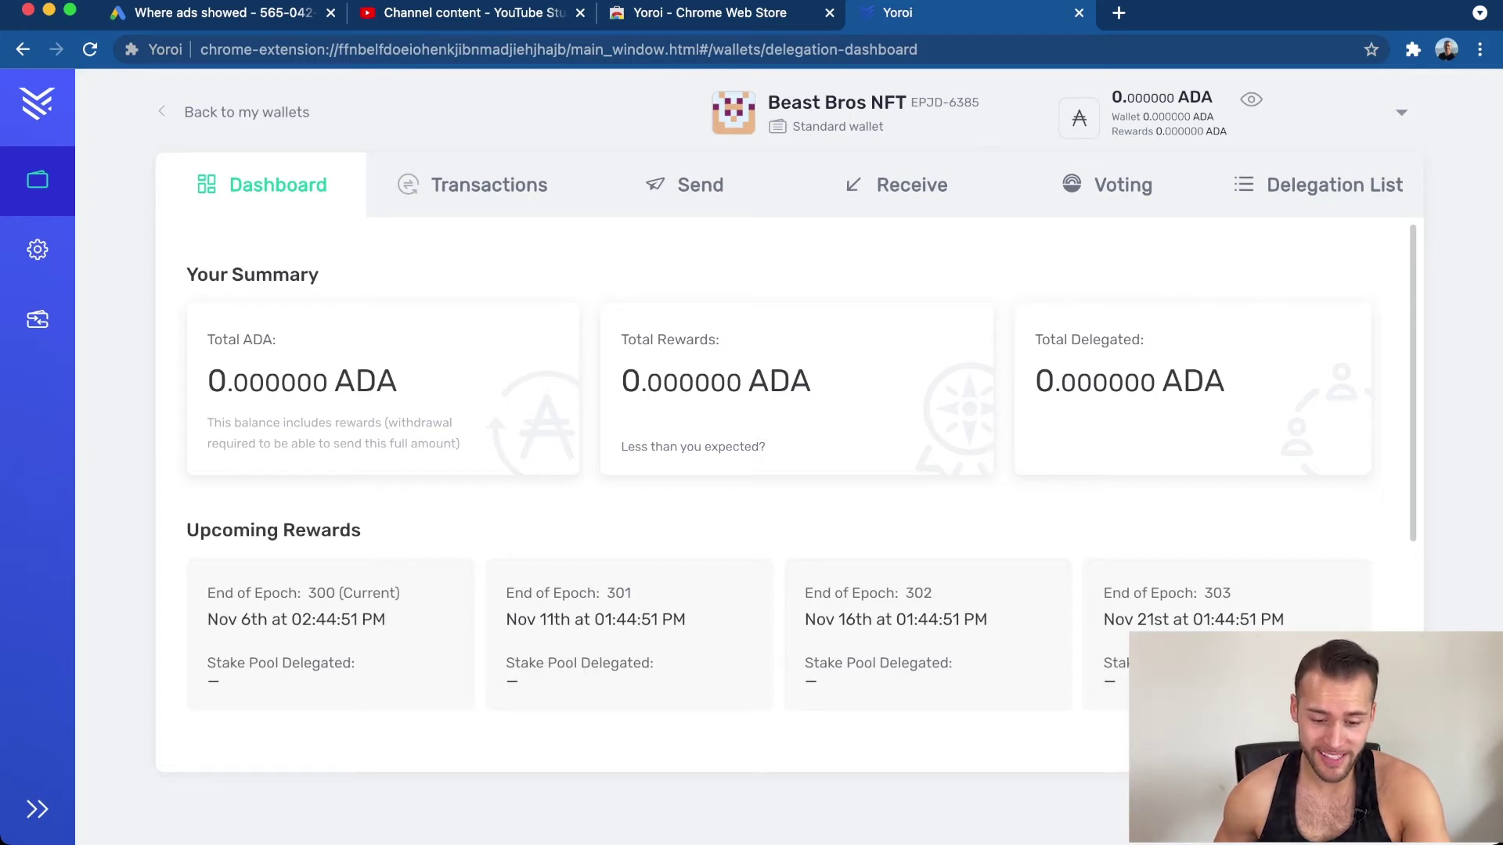
- Open the Send tab of the Beast Bros NFT wallet
click(685, 185)
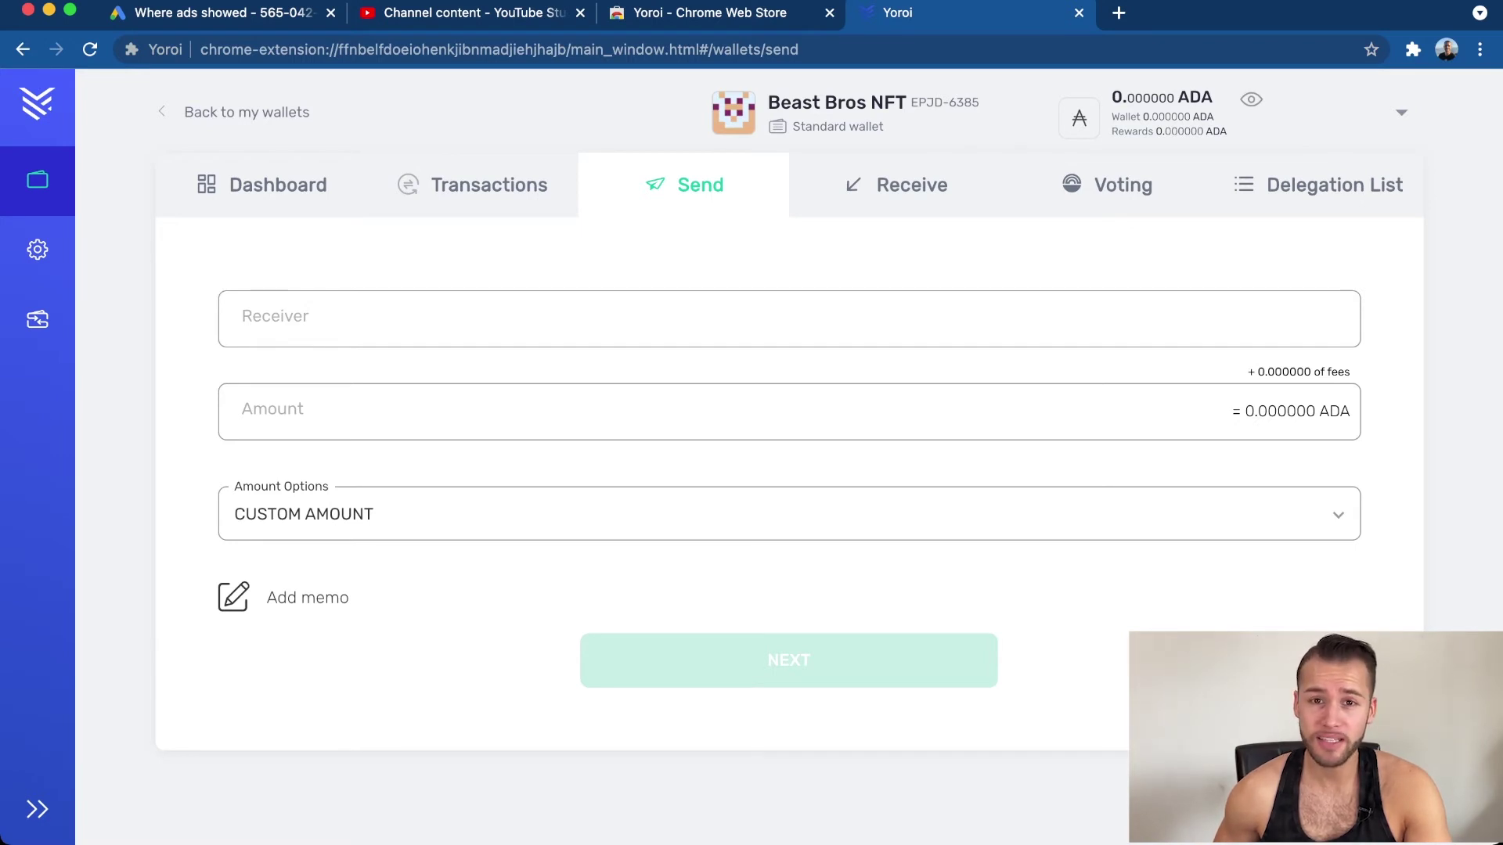
- Paste a link into the Receiver field and enter an amount of 55 ADA
click(782, 318)
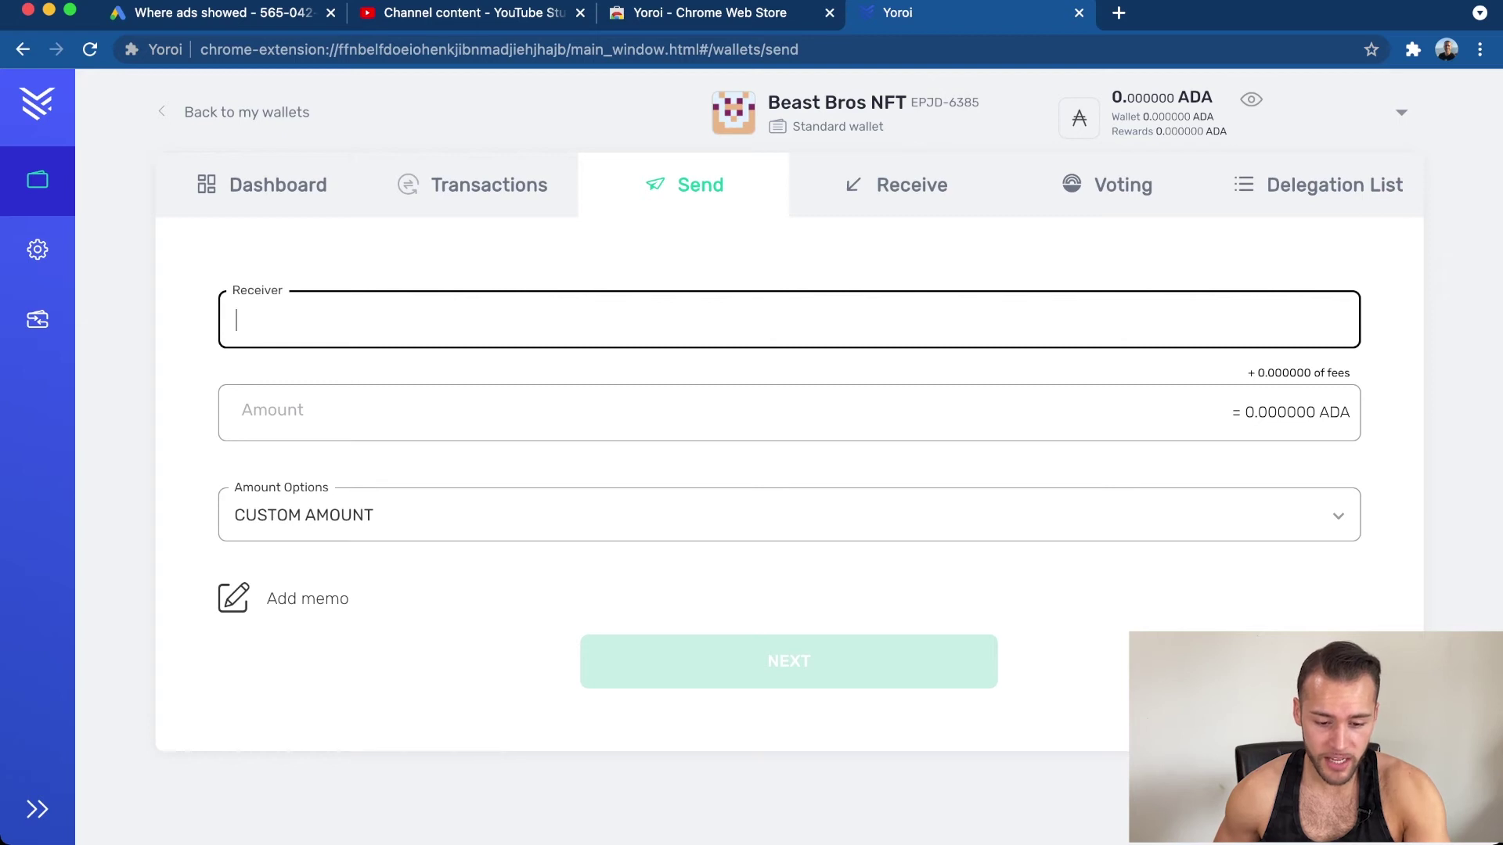
text(https://discord.gg/rnDazw7w66)
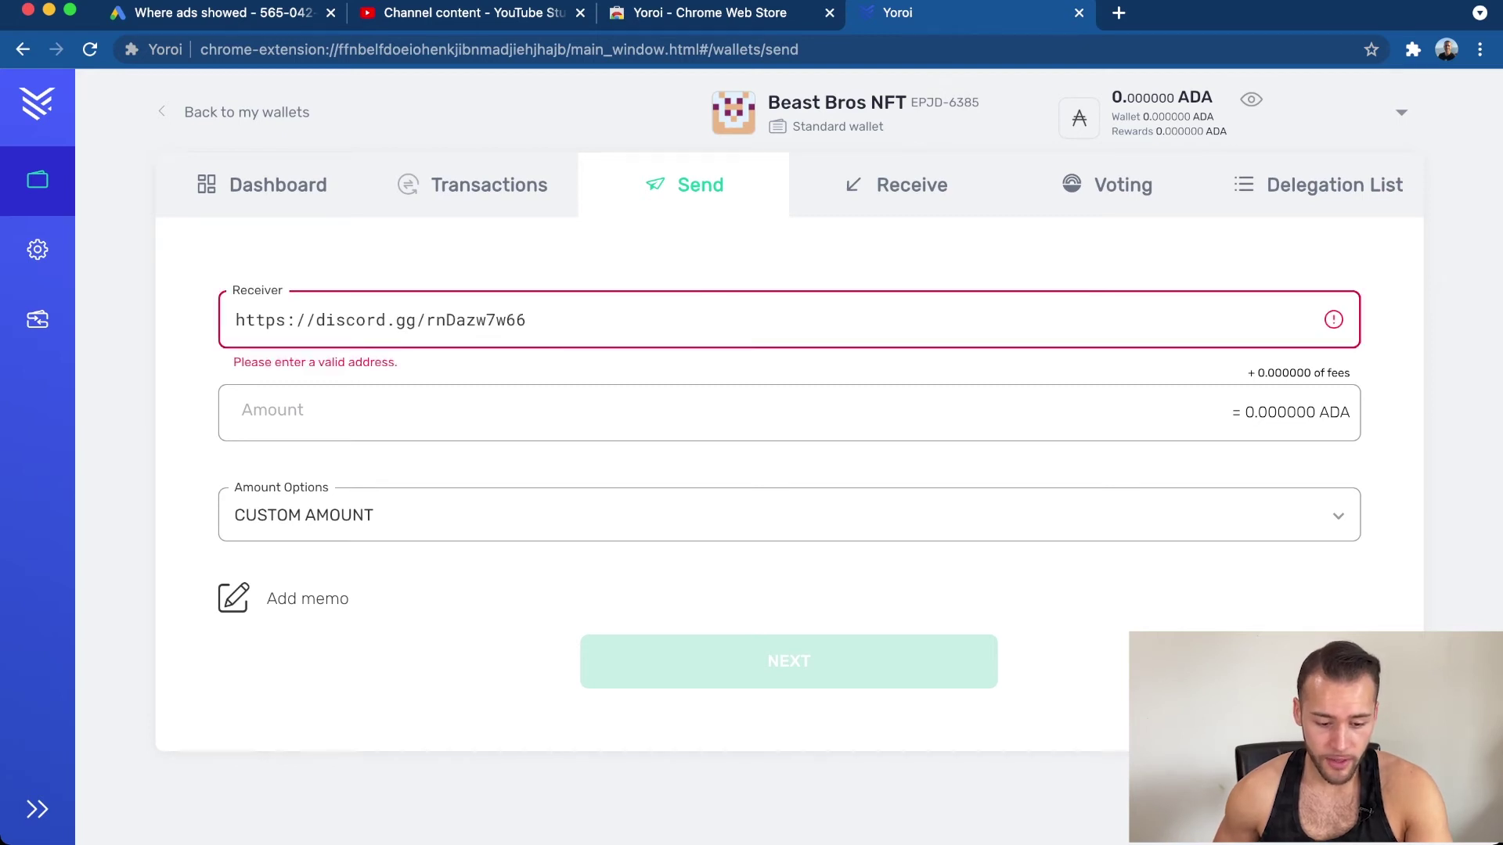
click(783, 413)
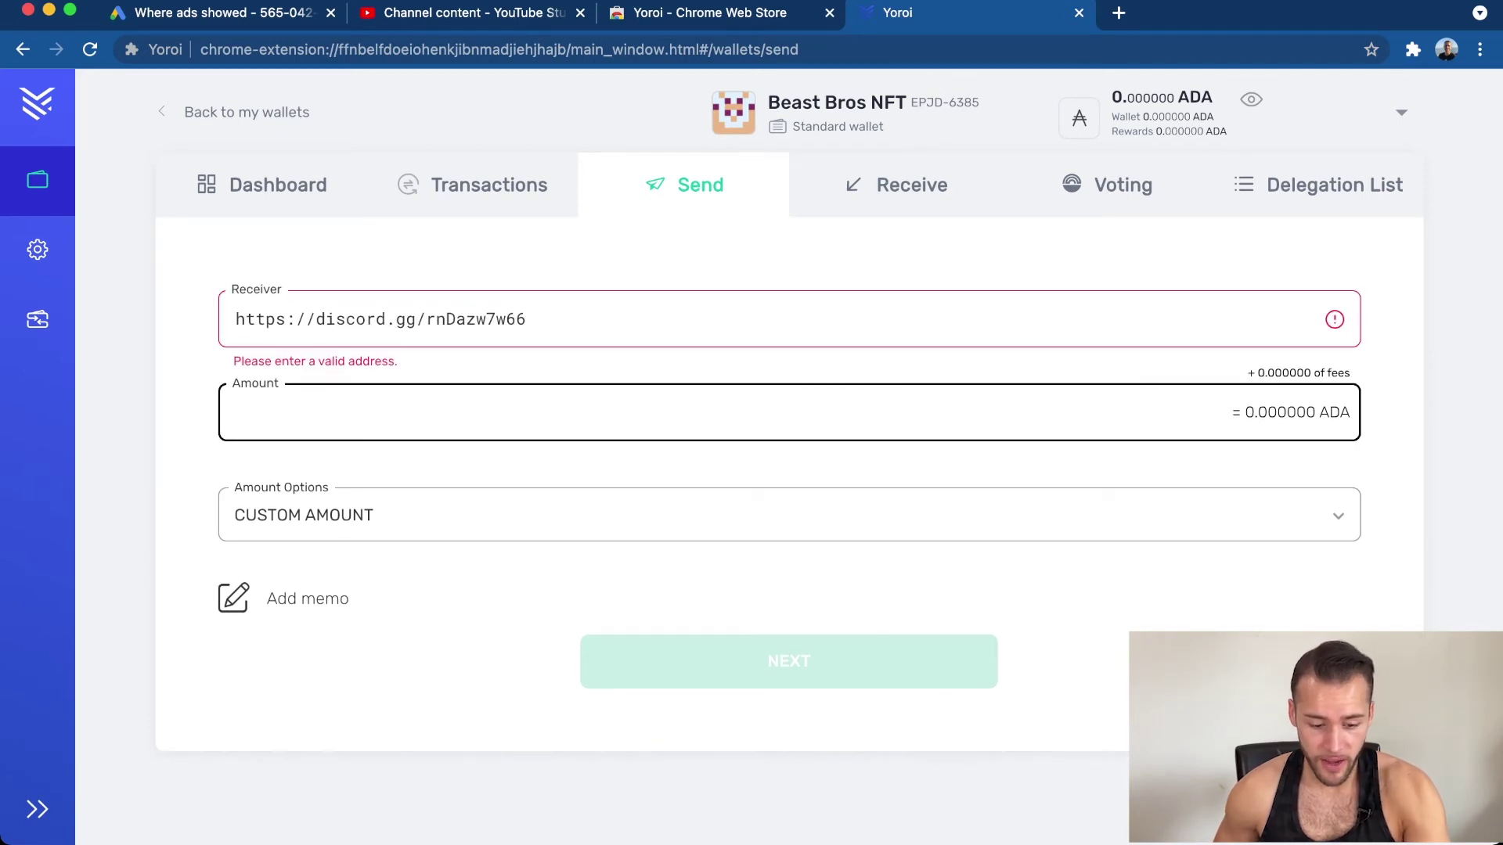
text(55)
key(Tab)
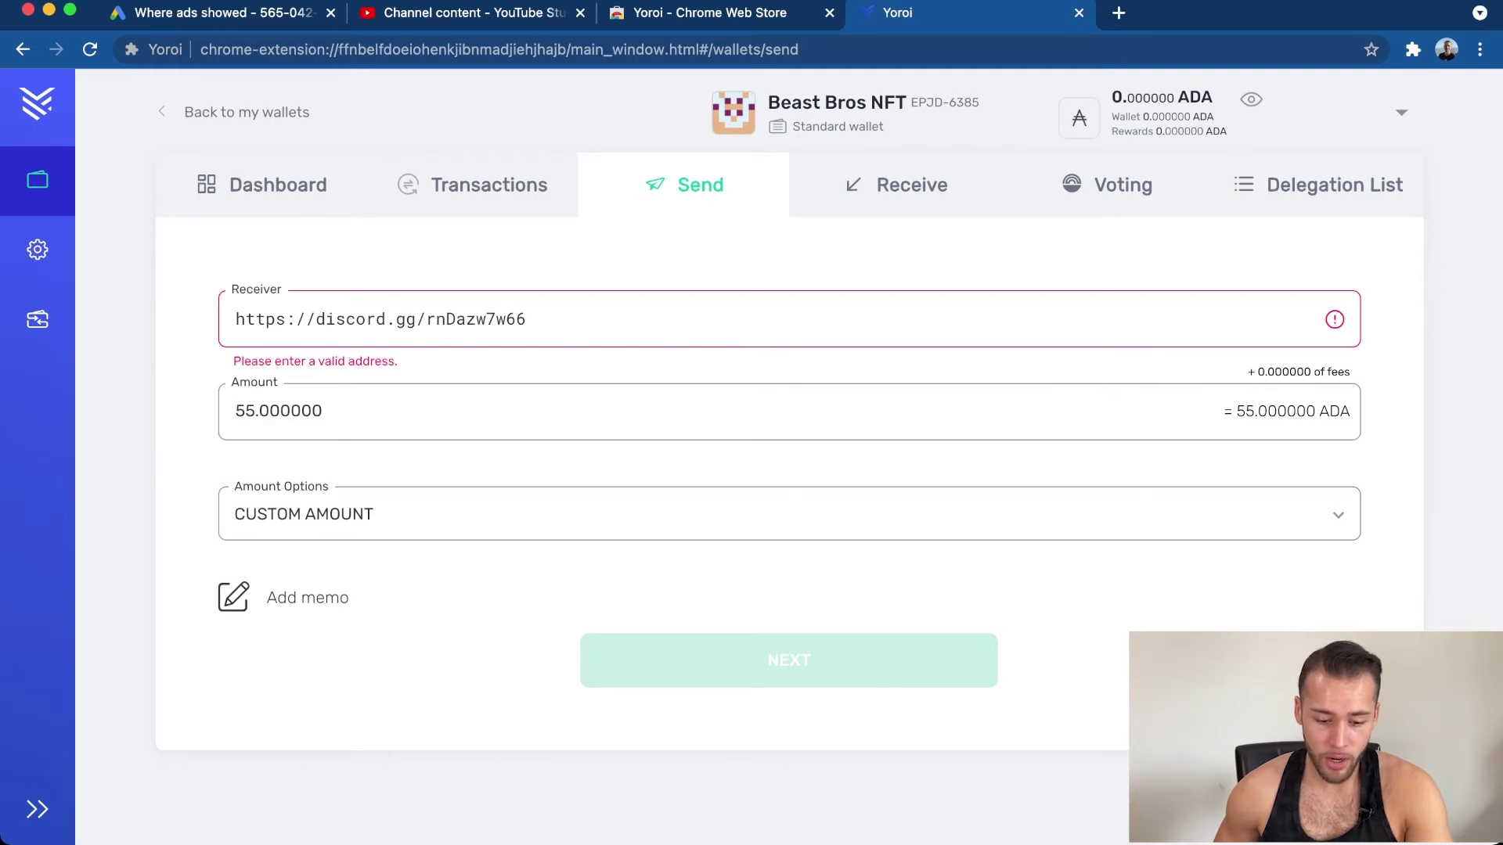
- Add the memo 'Beast Bros NFT', accepting the local memo storage notice
key(Tab)
key(Return)
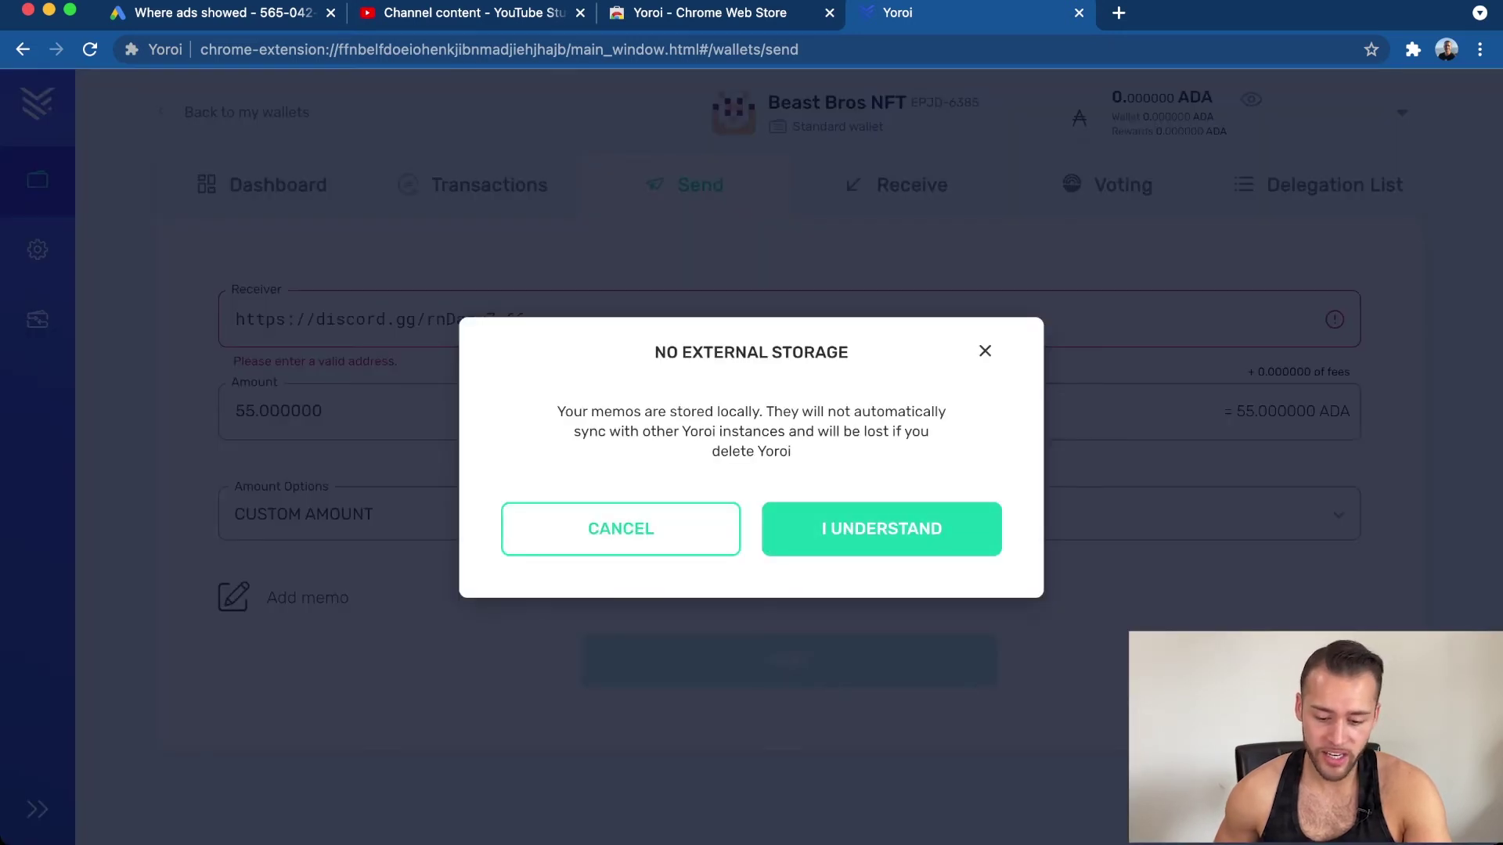
key(Tab)
key(Return)
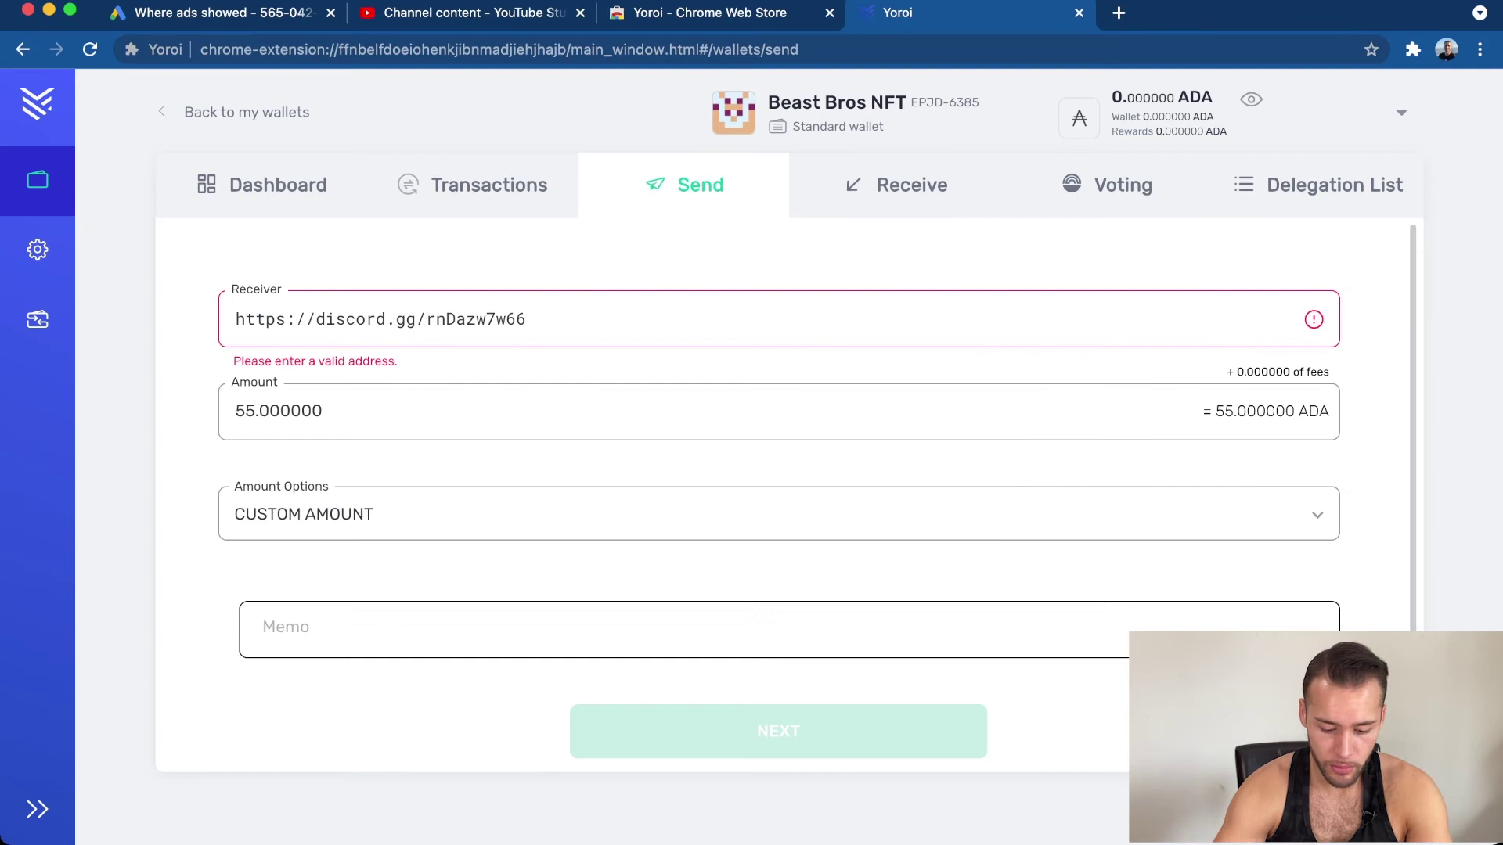
text(Beast Bros NFT)
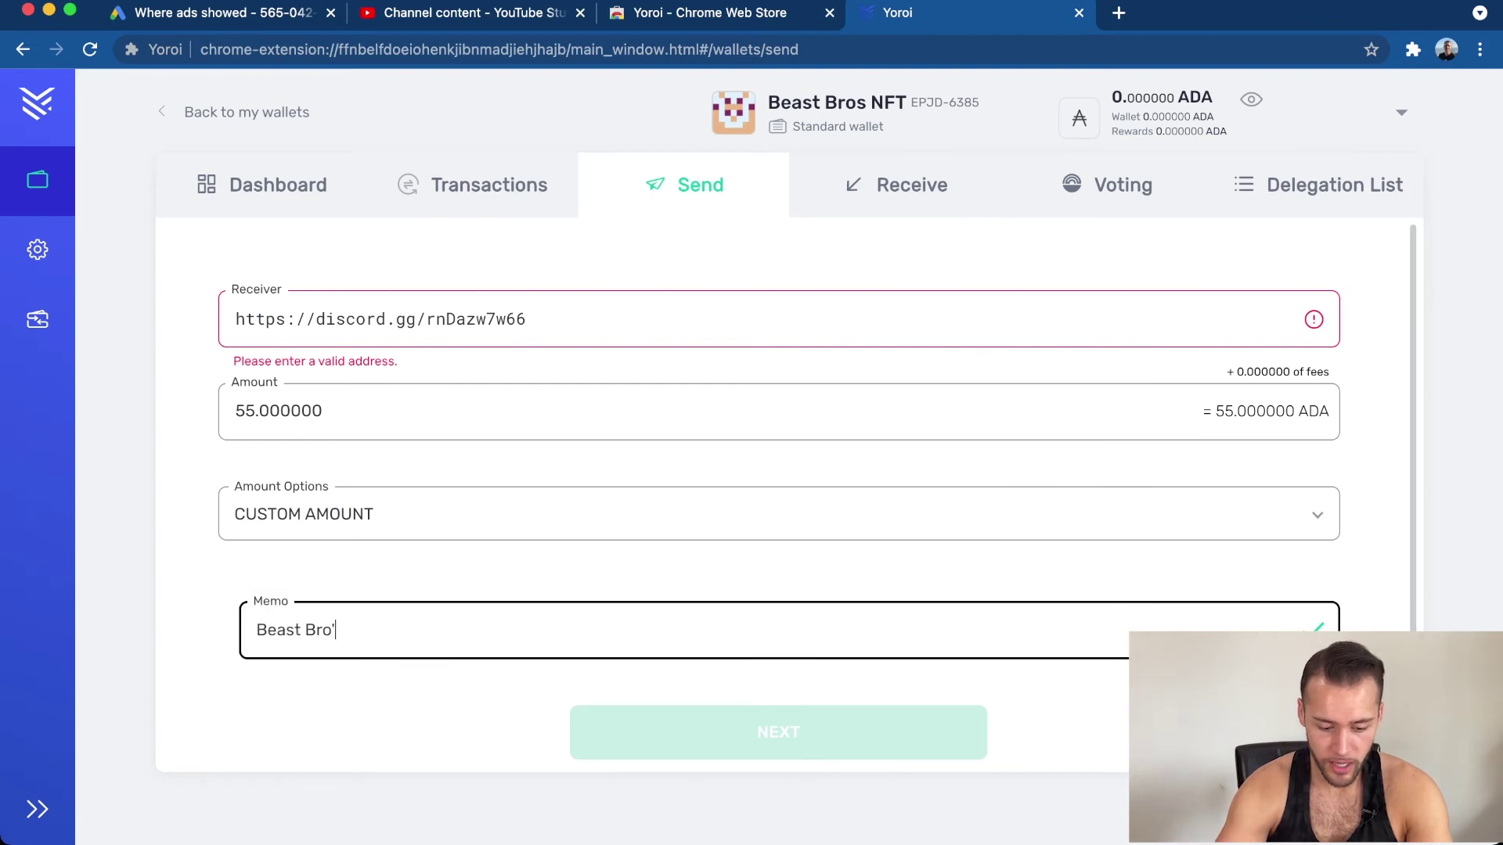
- Check the 55.000000 amount and clear the invalid URL from the Receiver field
click(392, 411)
key(super+a)
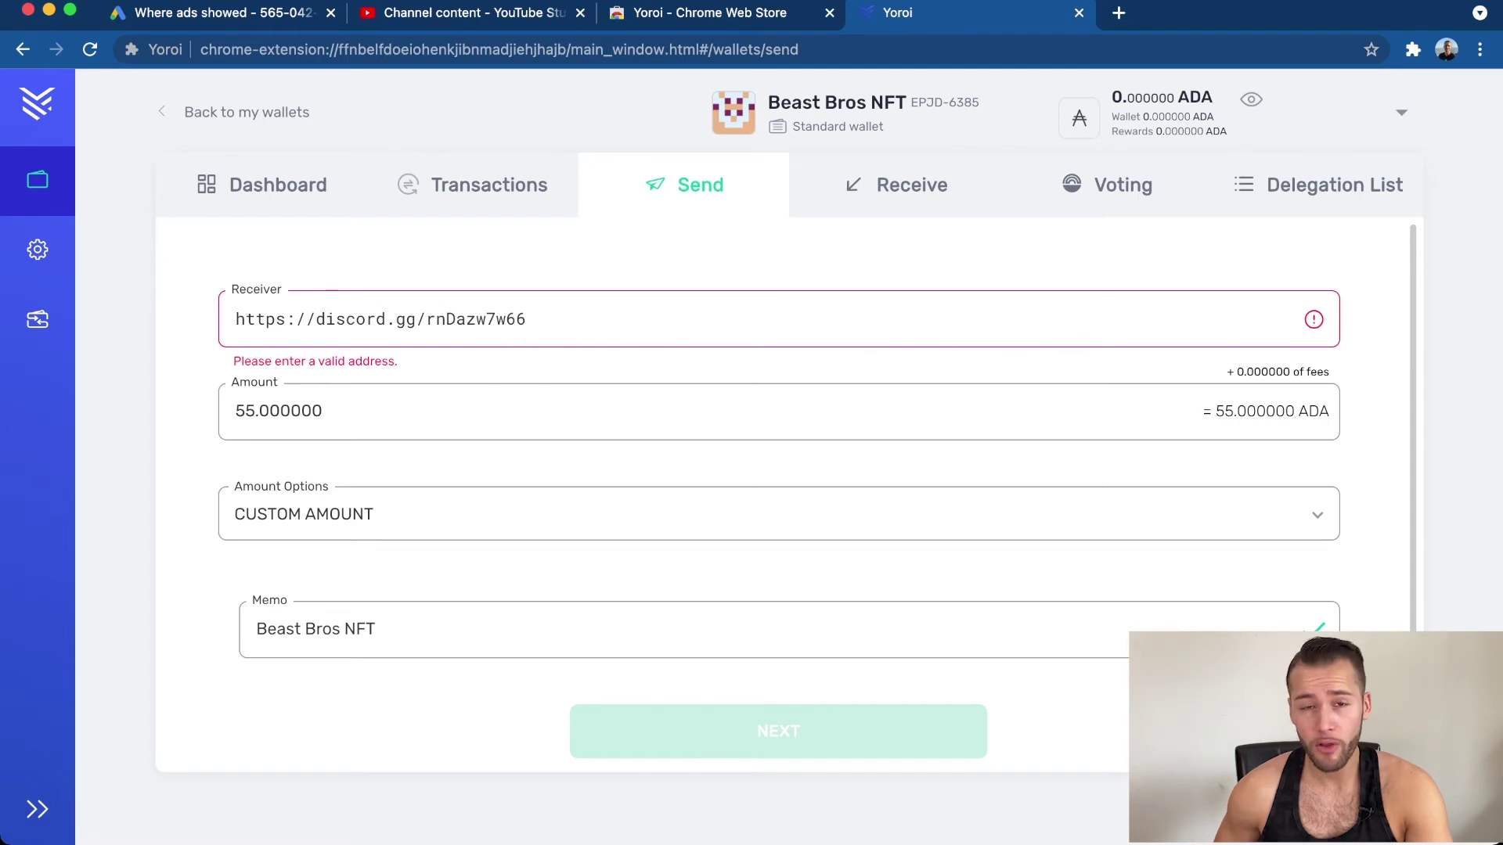
click(392, 411)
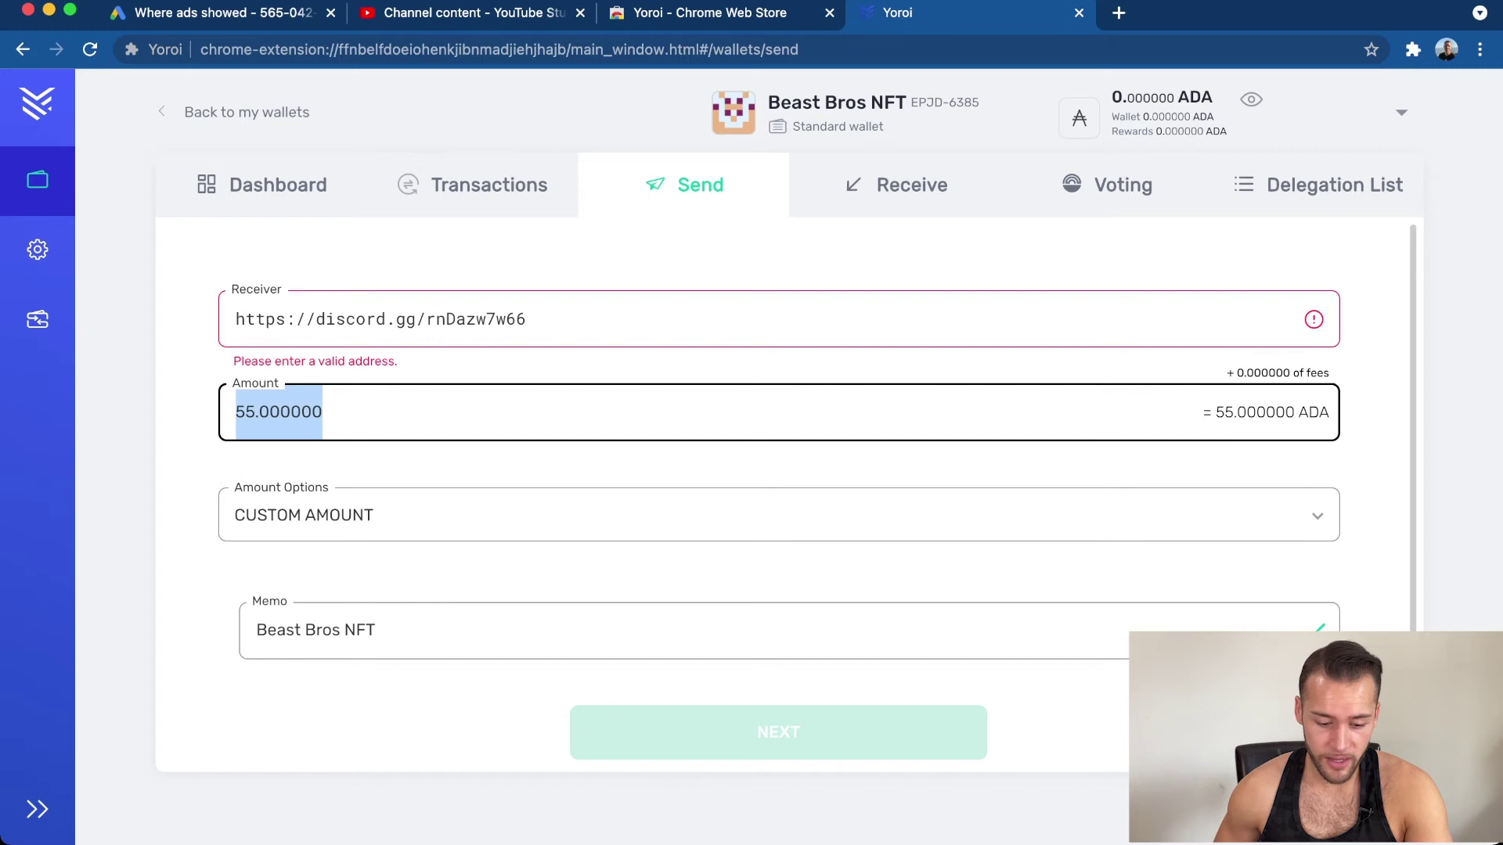
click(626, 630)
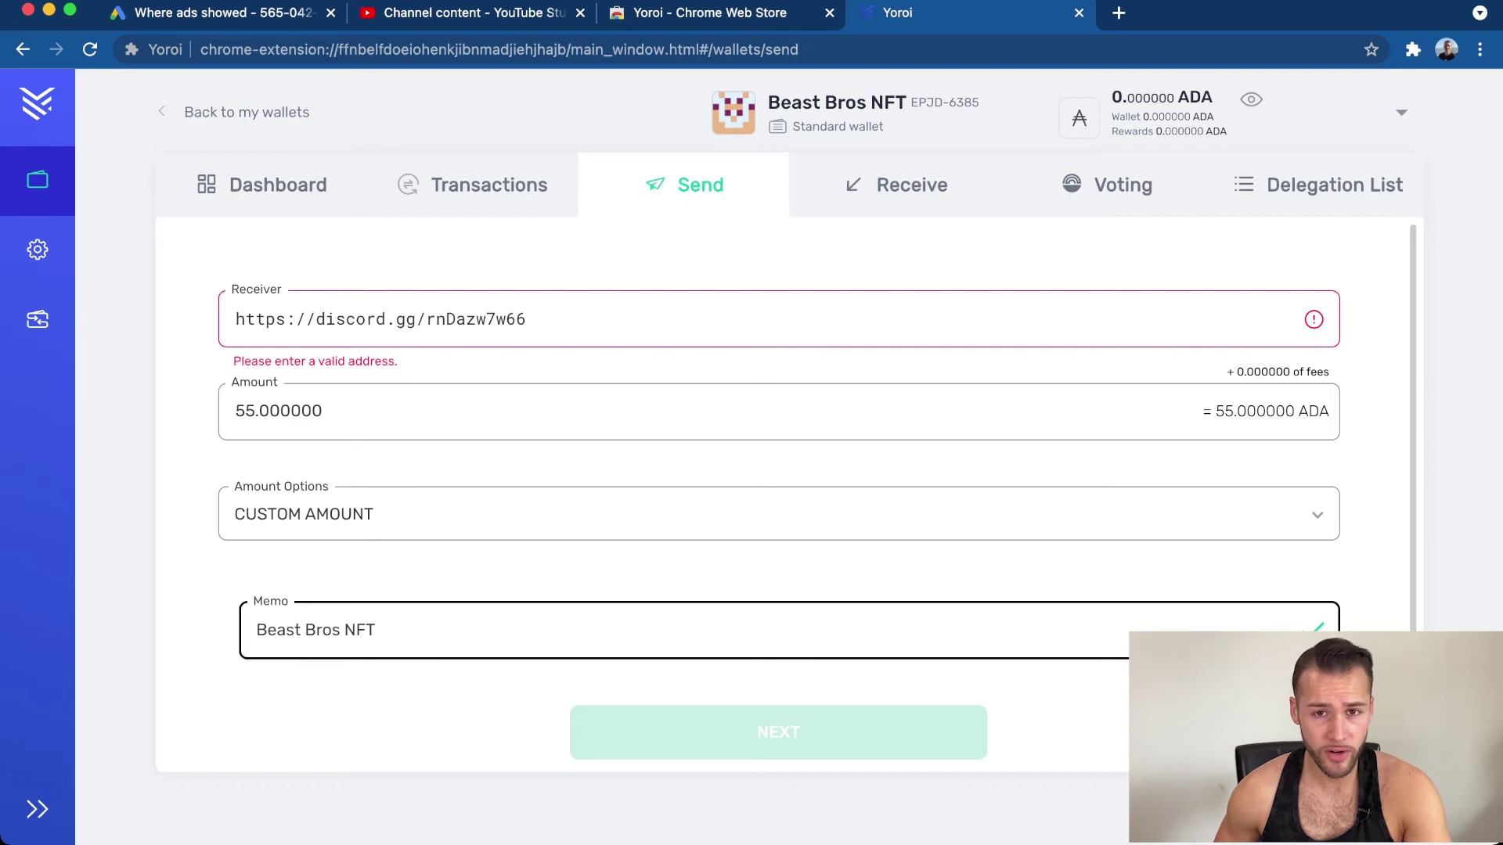
click(525, 320)
drag(525, 319, 235, 319)
click(375, 320)
triple_click(376, 319)
key(BackSpace)
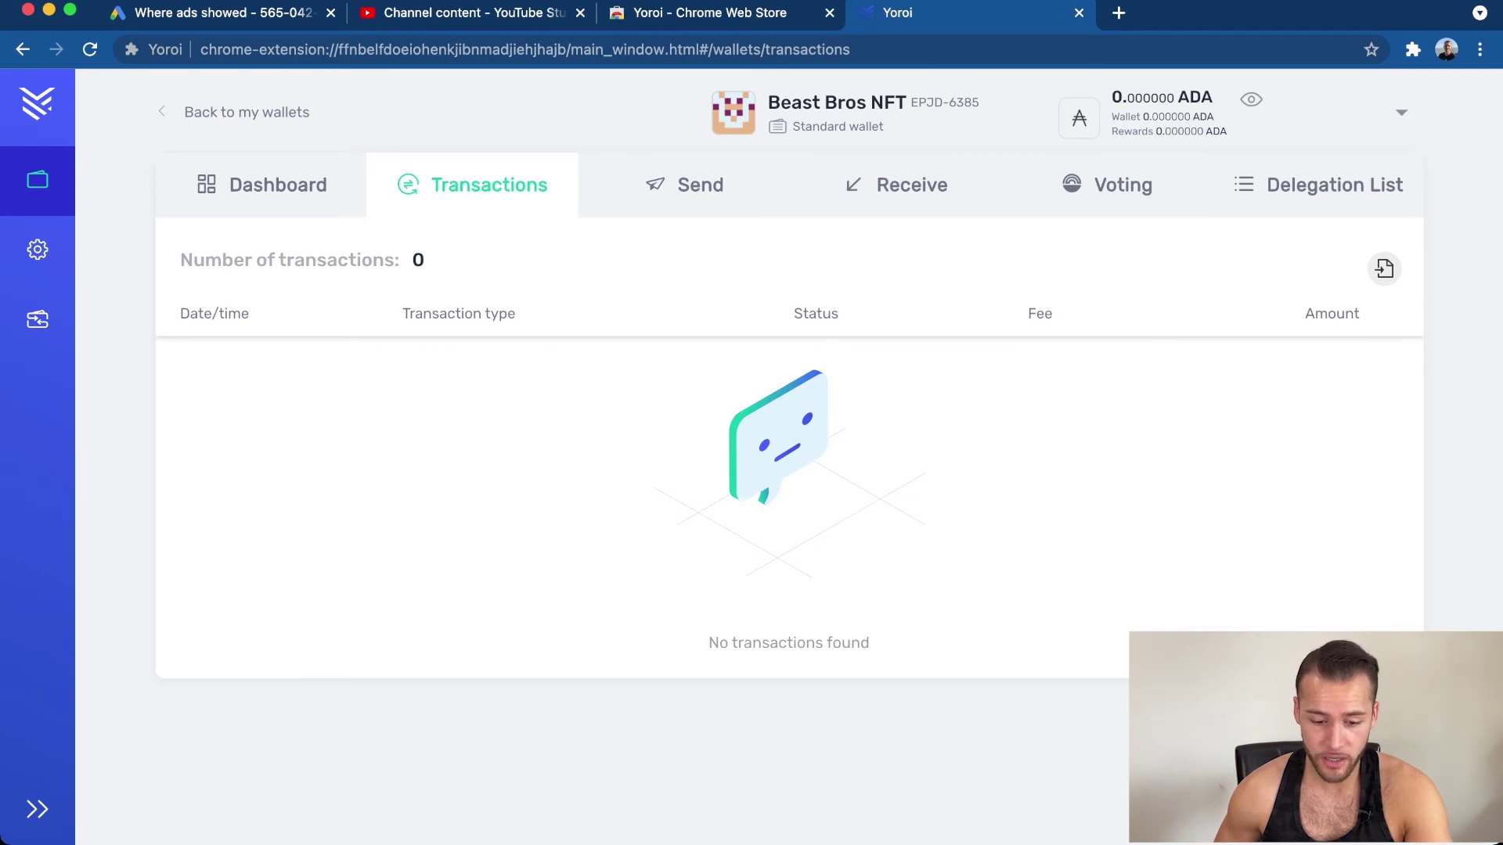
- Review dashboard balances, copy the wallet address from Receive, and return to Transactions
click(261, 185)
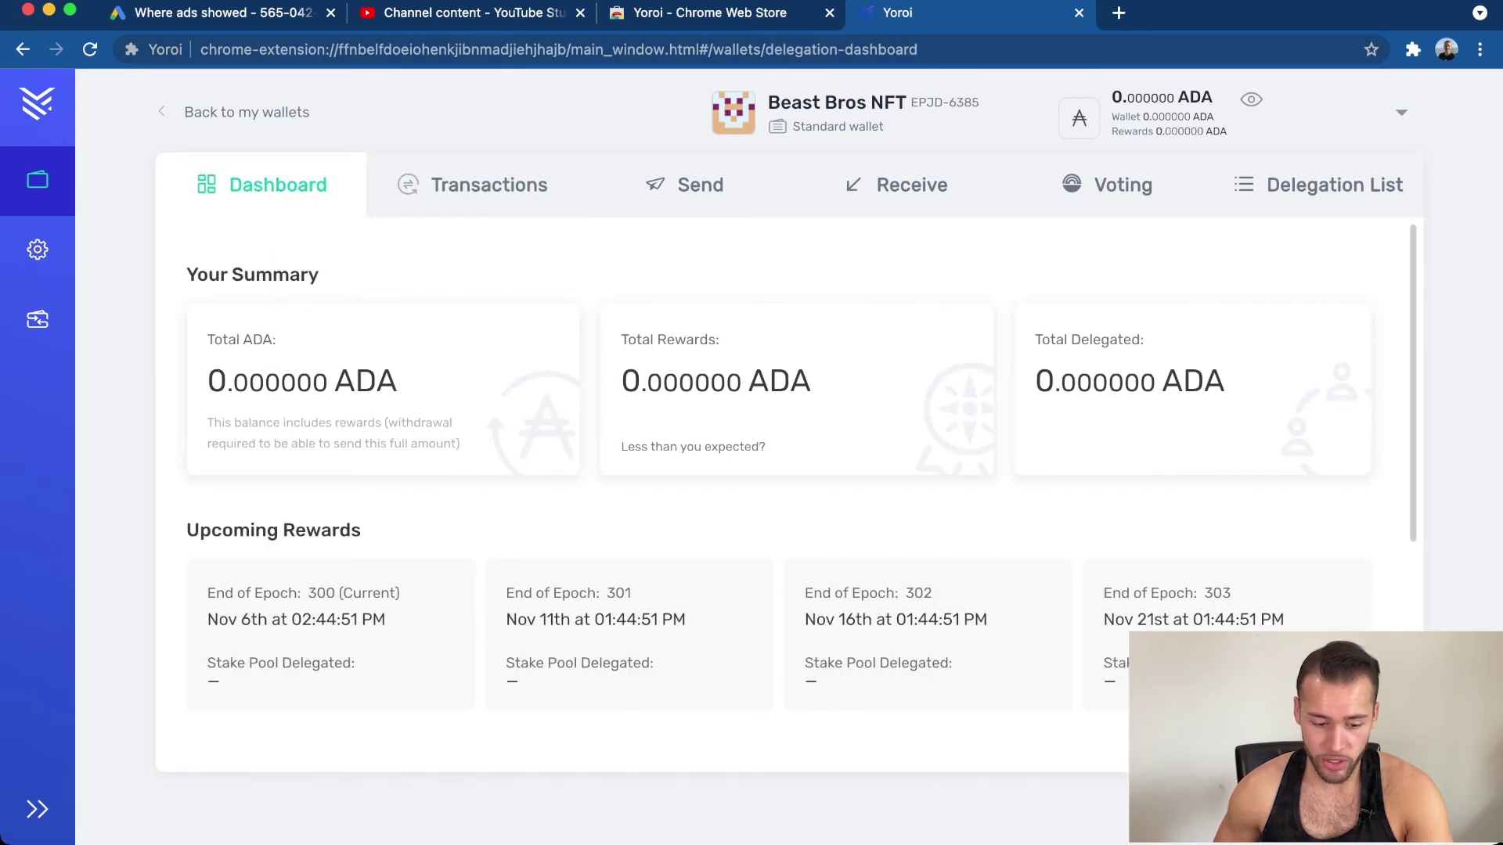
drag(622, 381, 770, 381)
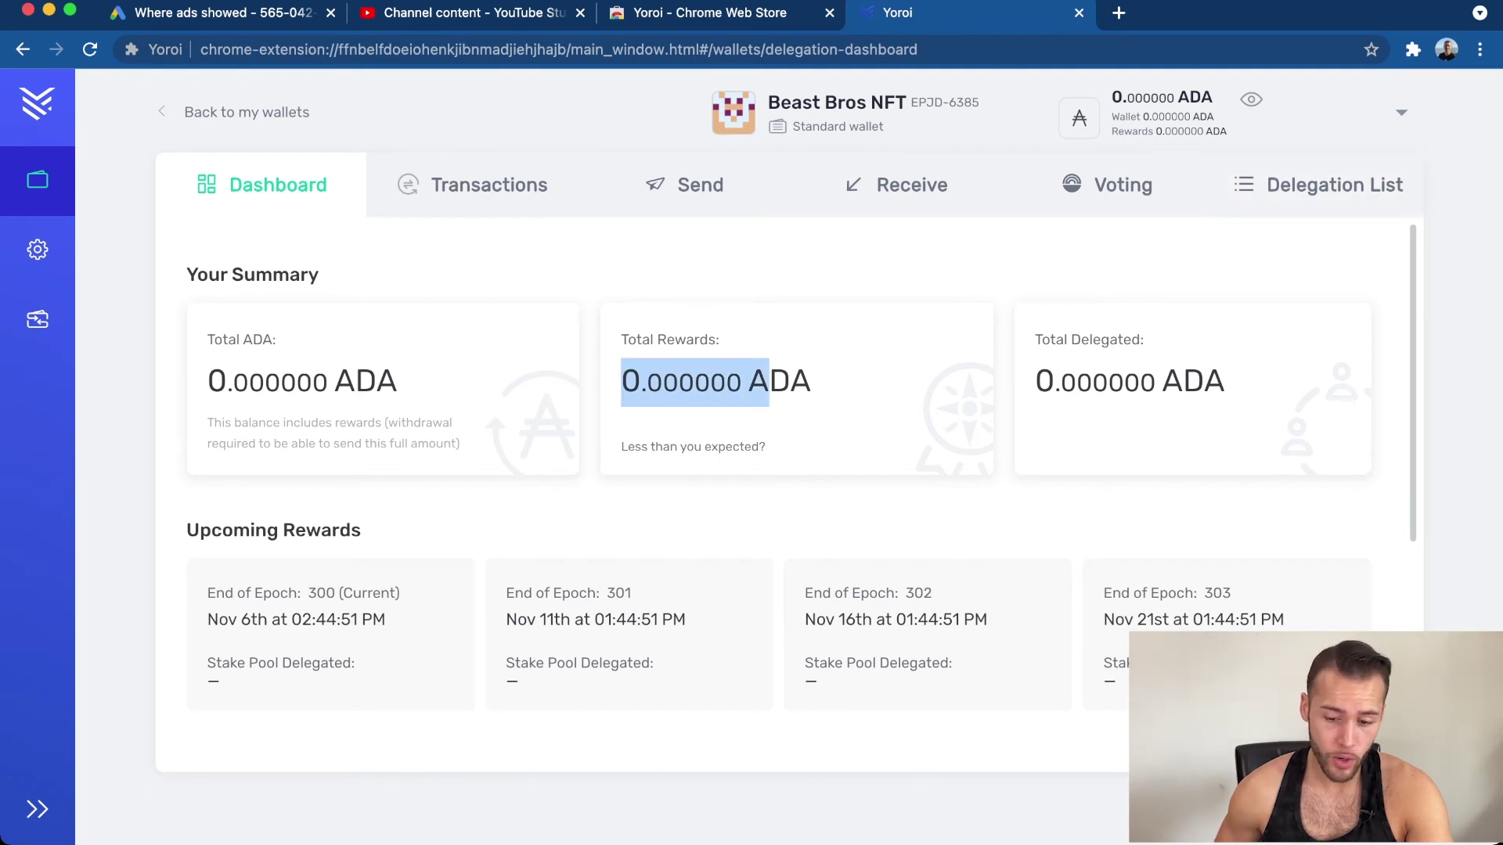
click(896, 184)
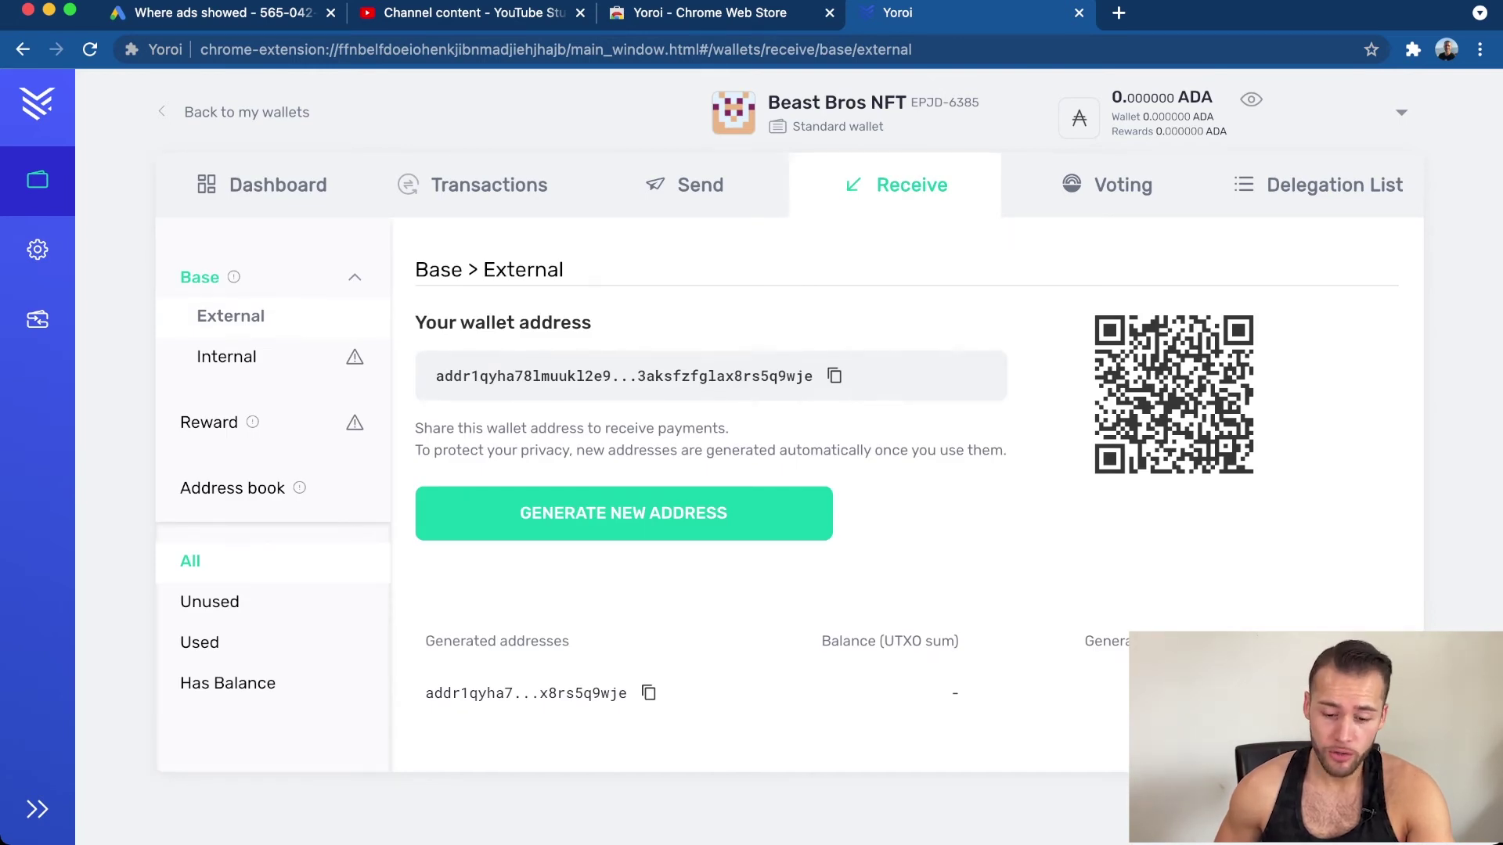
click(834, 375)
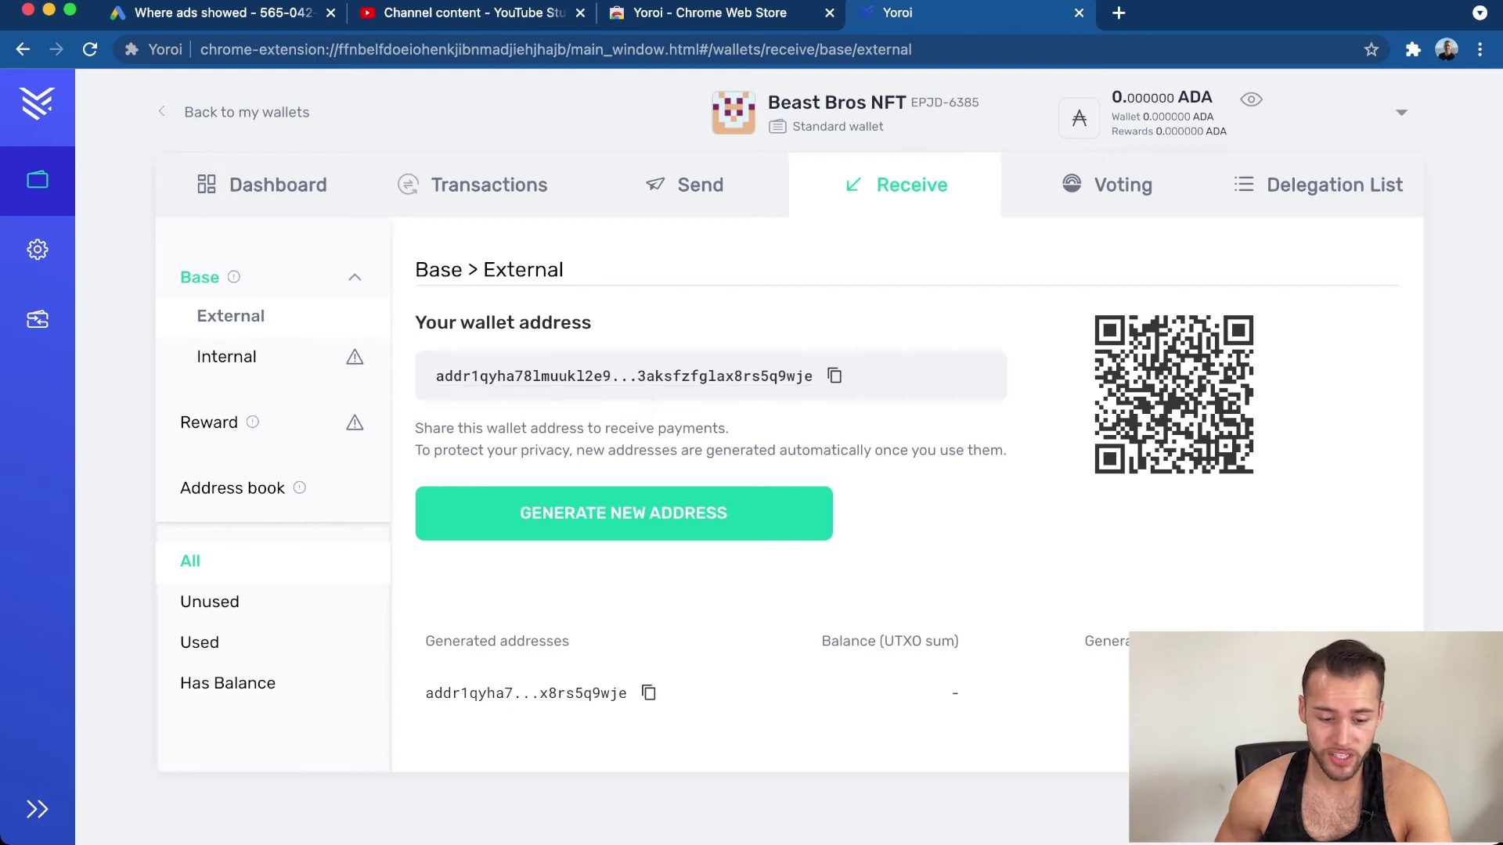
click(477, 185)
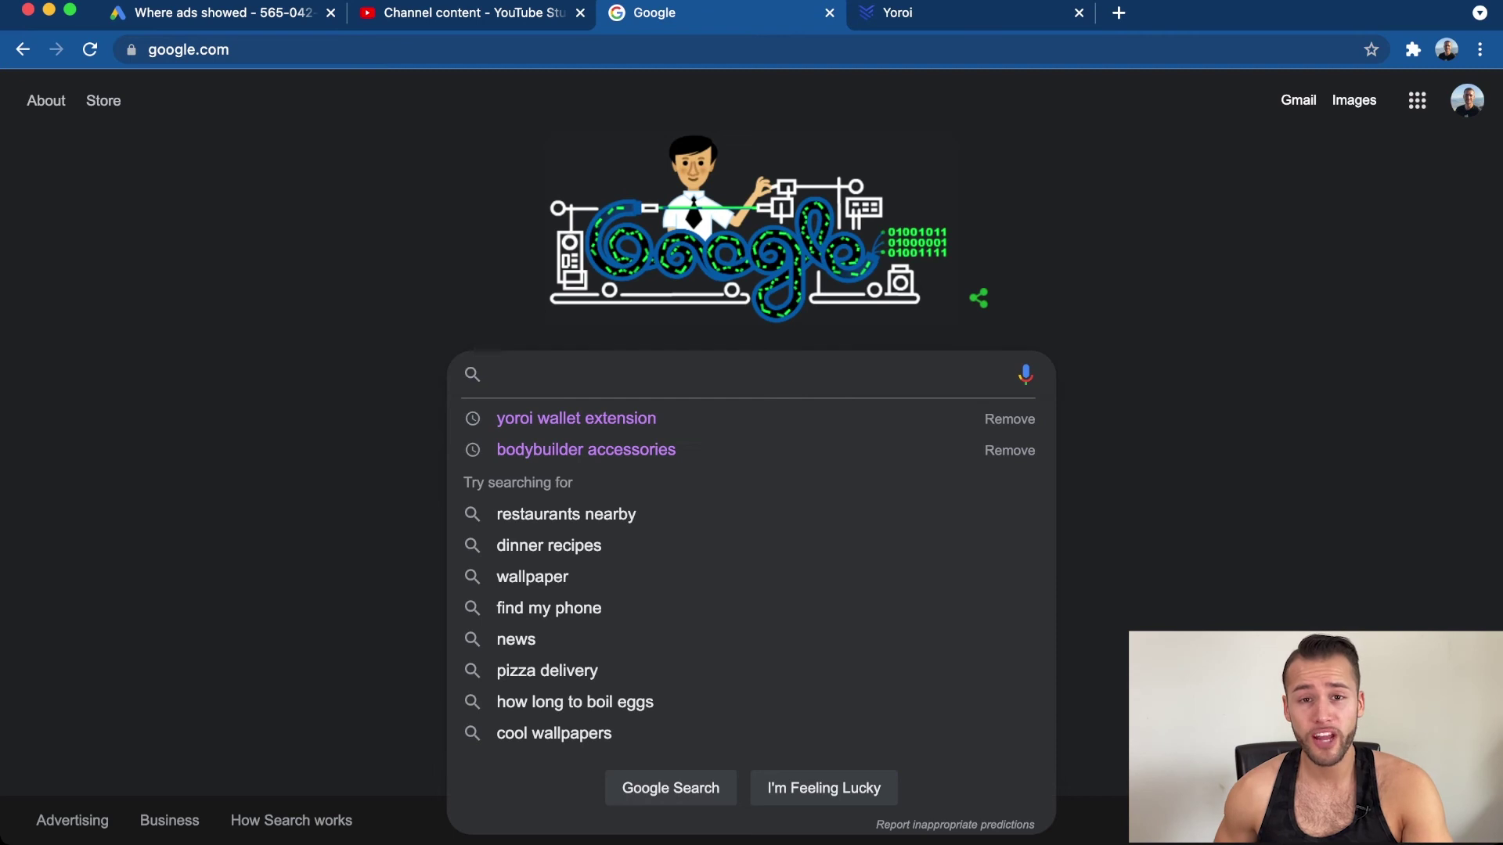
- Search Google for 'nami wallet extension' and open the Nami Wallet Web Store result
key(Escape)
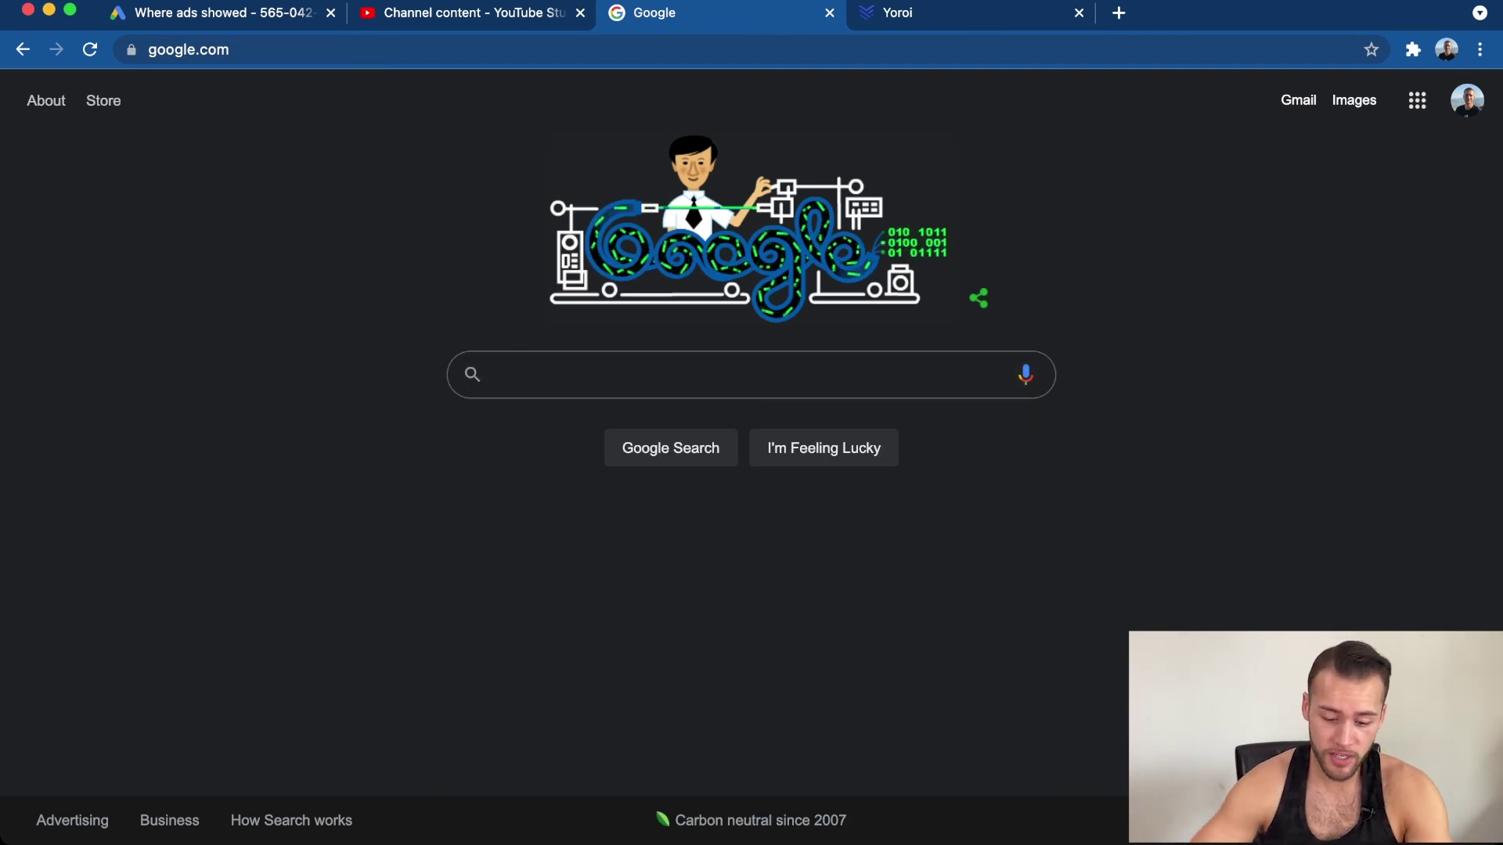
text(na)
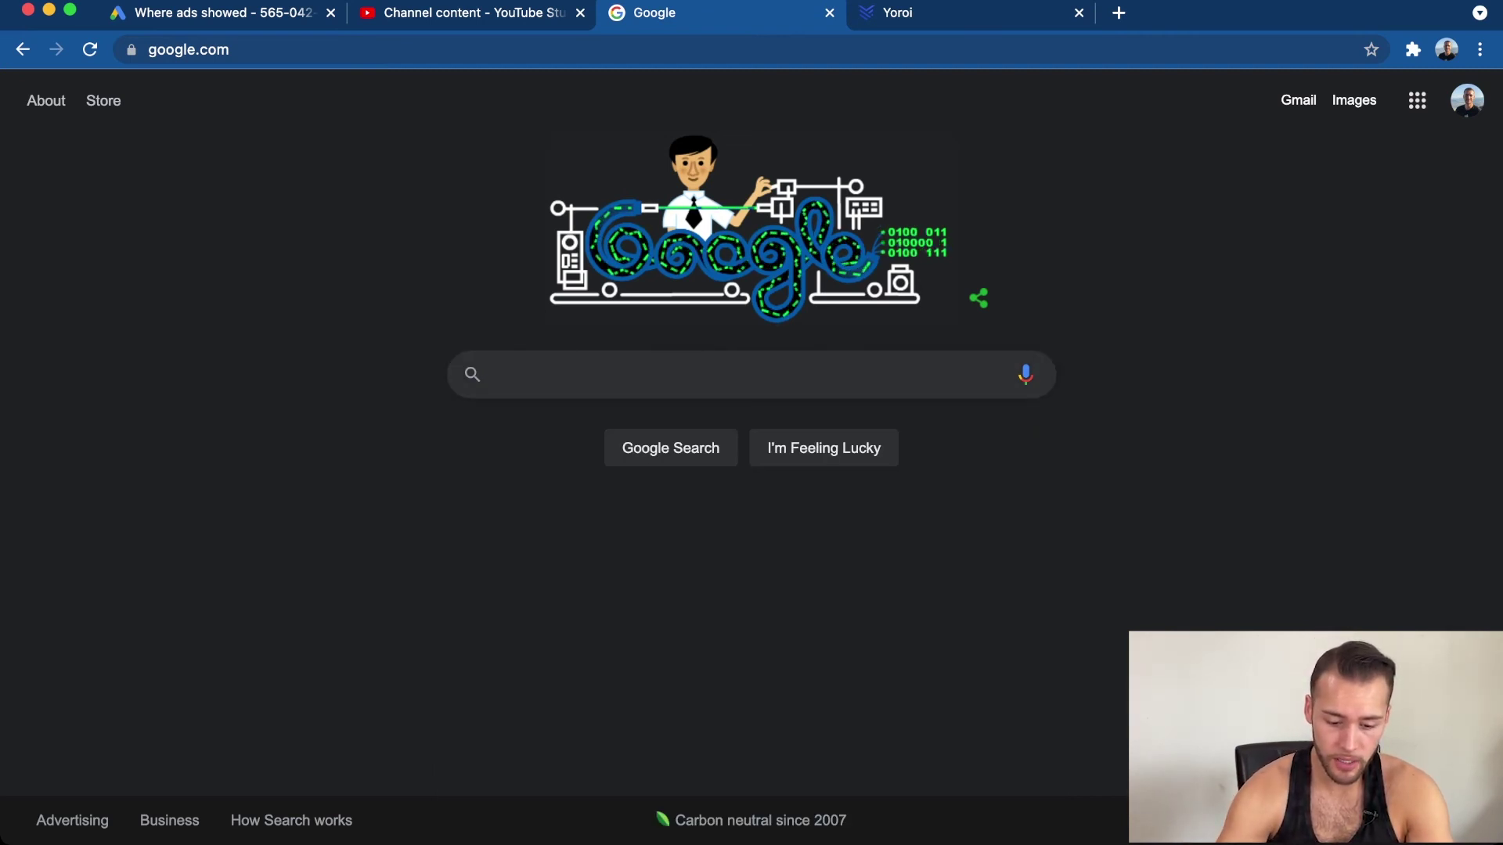
text(mi wallet extension)
key(Return)
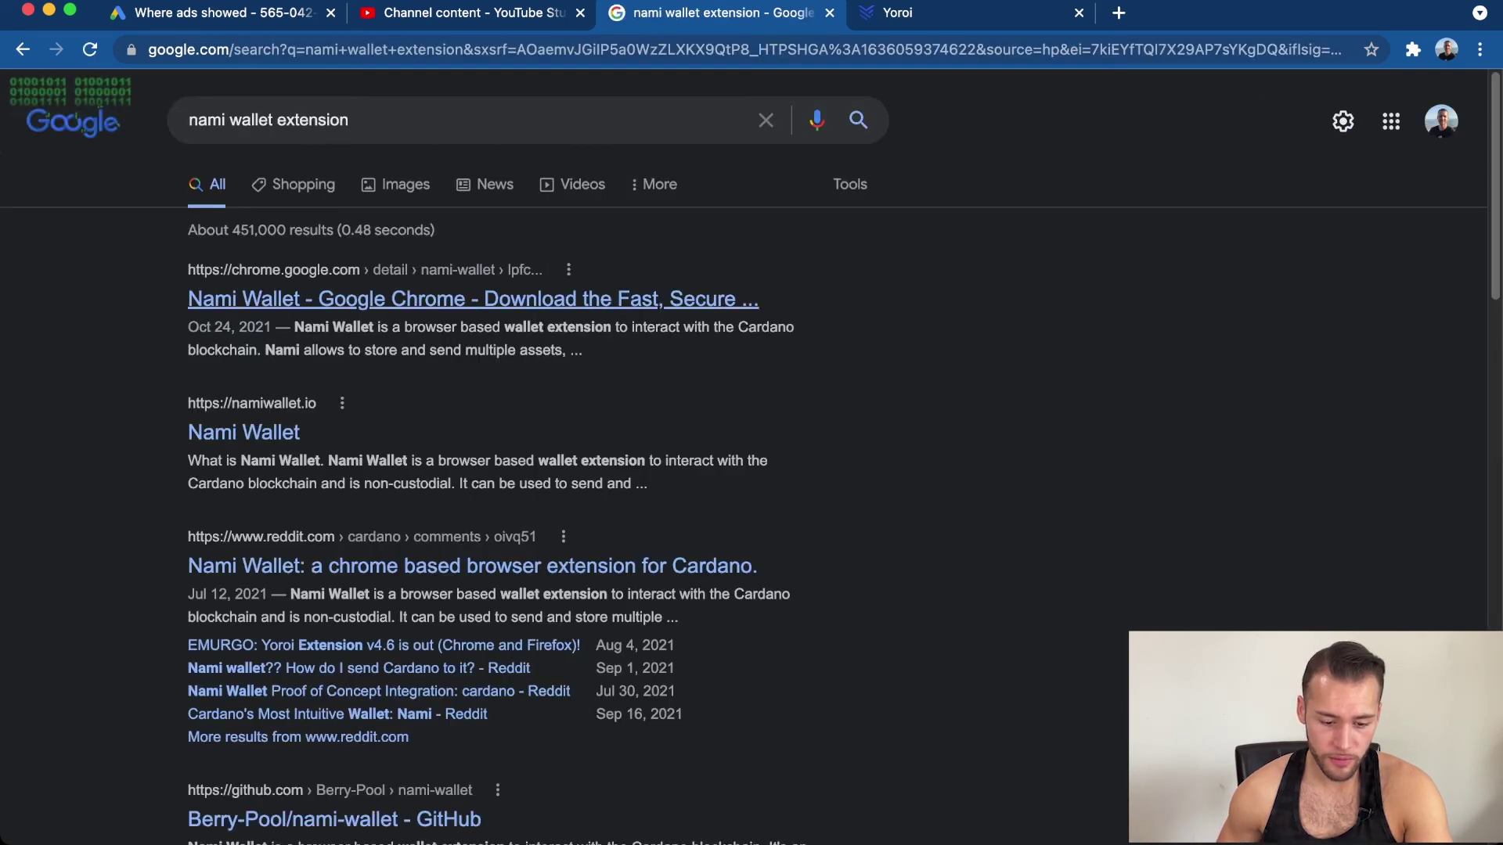
click(473, 299)
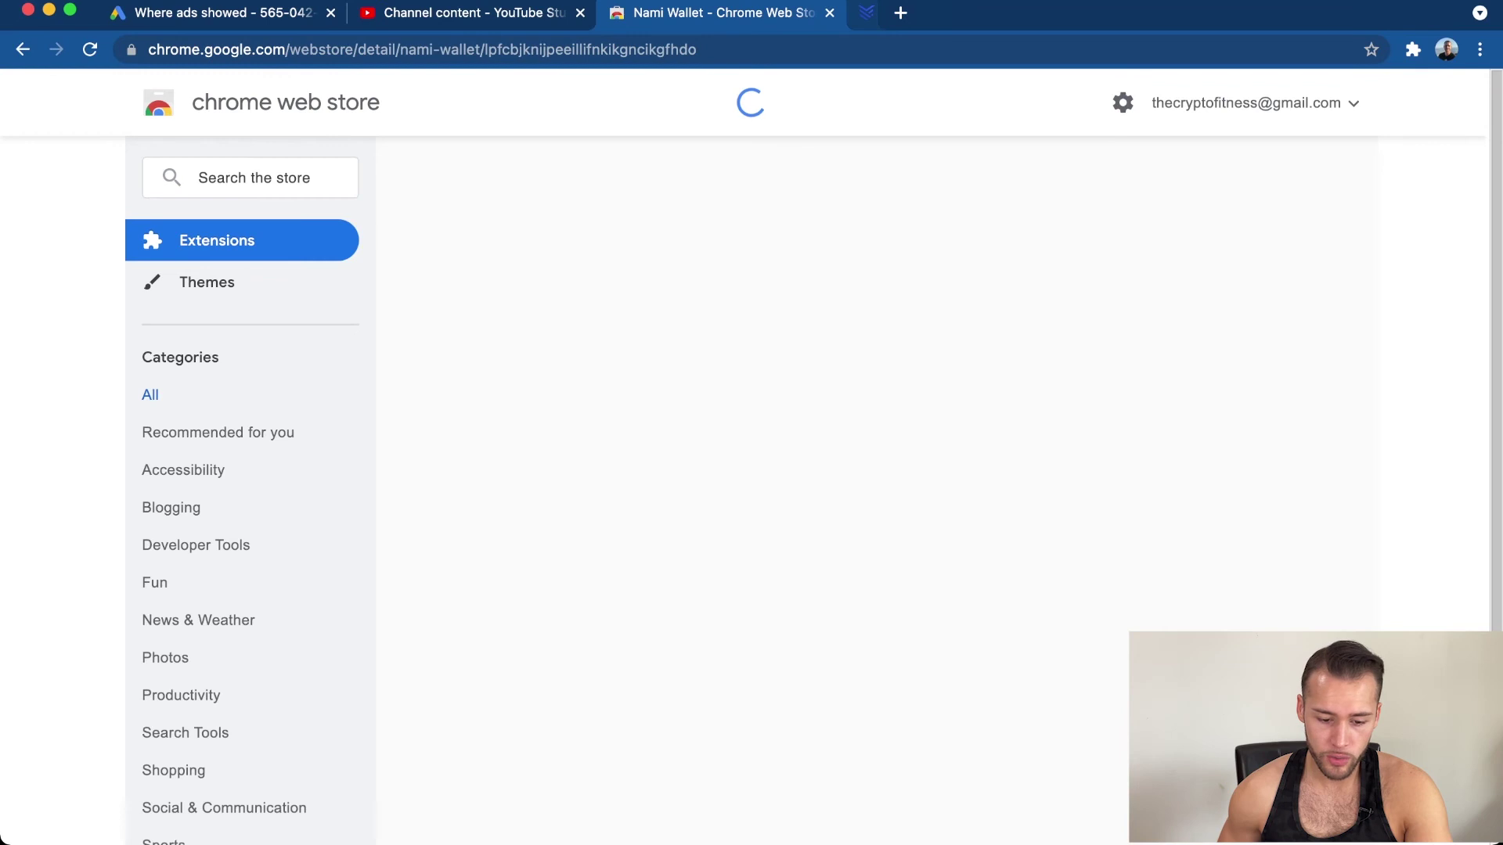
- Add Nami Wallet to Chrome and open its Send form for the 4.995730 ADA wallet
click(1200, 248)
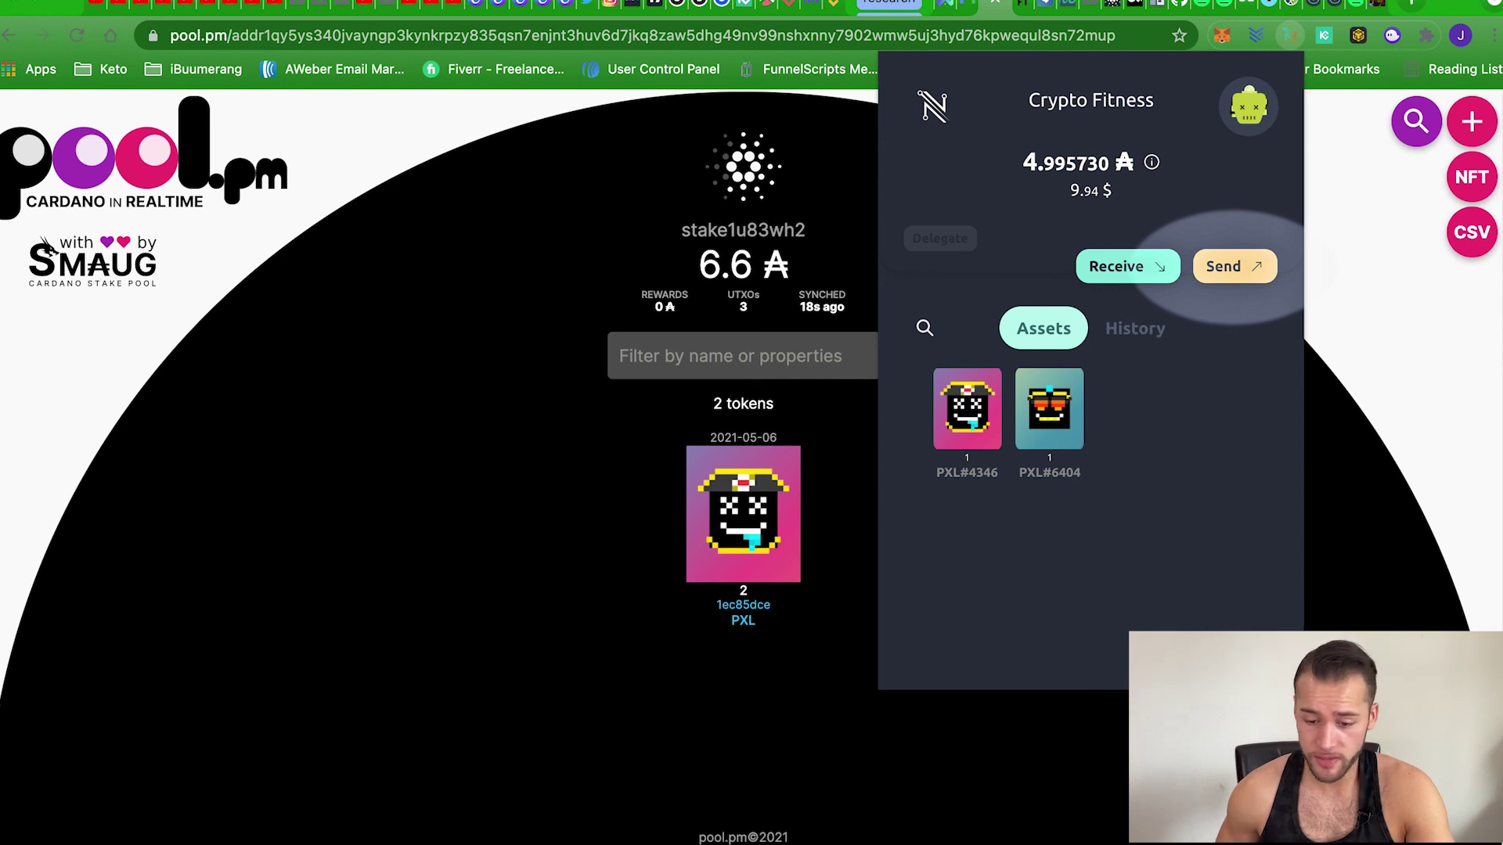
click(1227, 266)
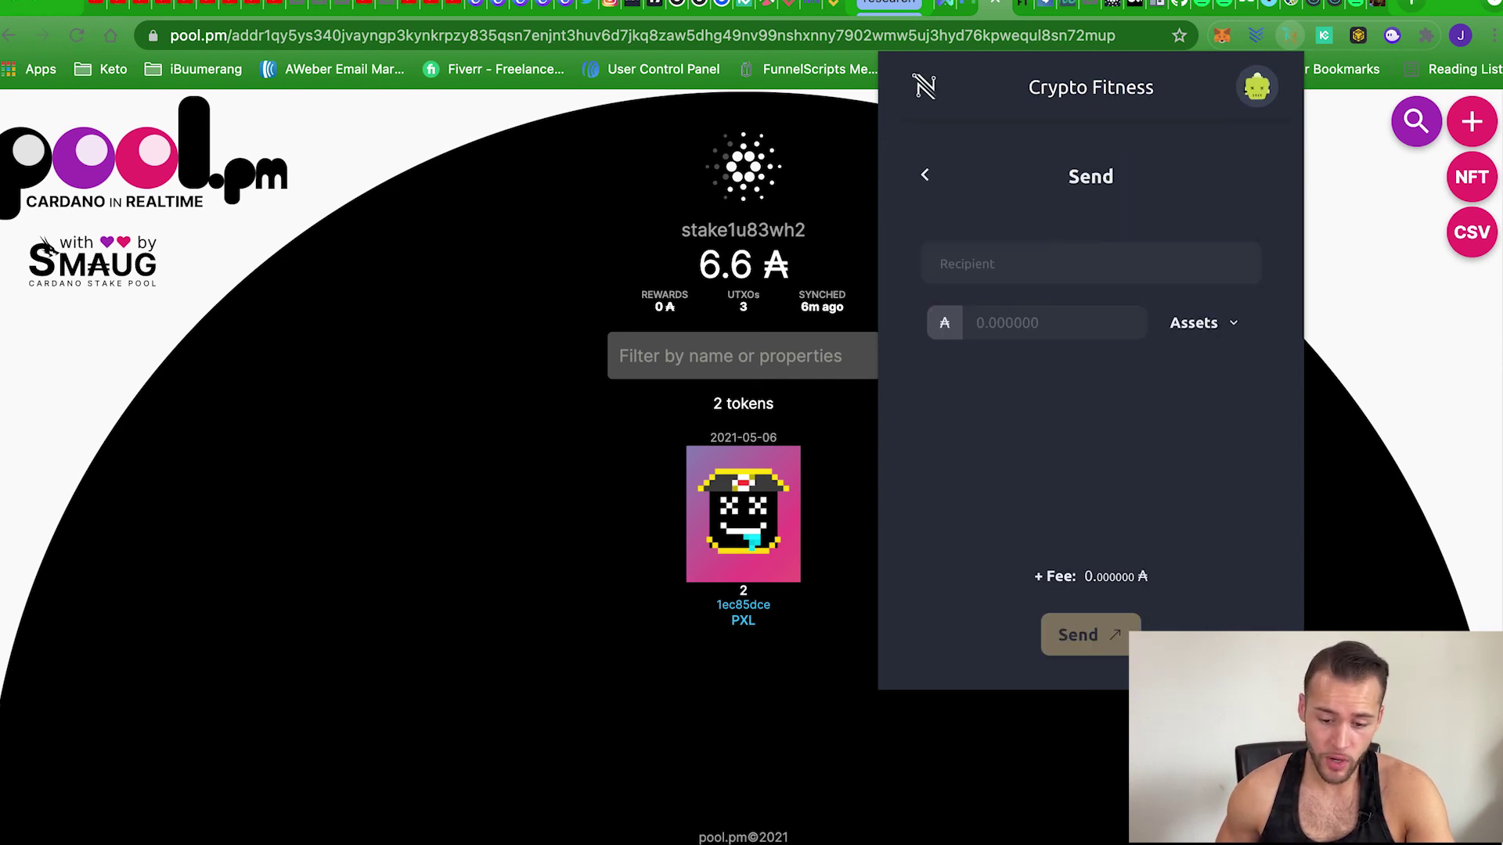